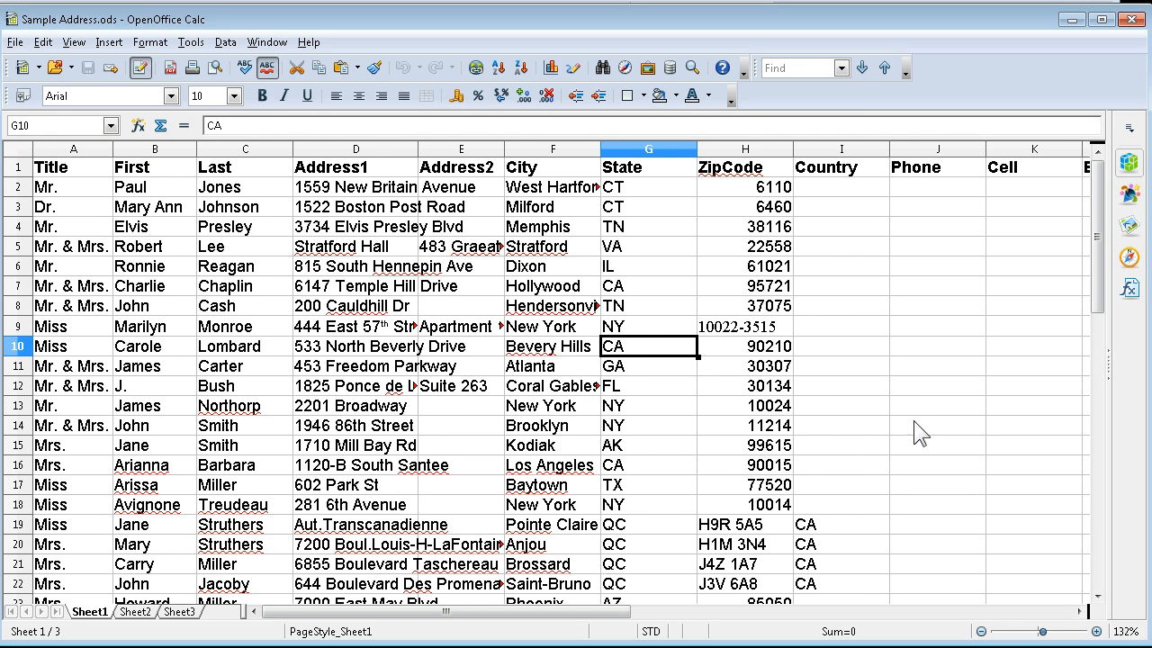
- Zoom the sheet to 122% and widen the Address1 and Address2 columns to fit their longer entries
{"action": "scroll", "coordinate": [913, 421], "scroll_direction": "up", "scroll_amount": 1}
{"action": "scroll", "coordinate": [909, 425], "scroll_direction": "down", "scroll_amount": 2}
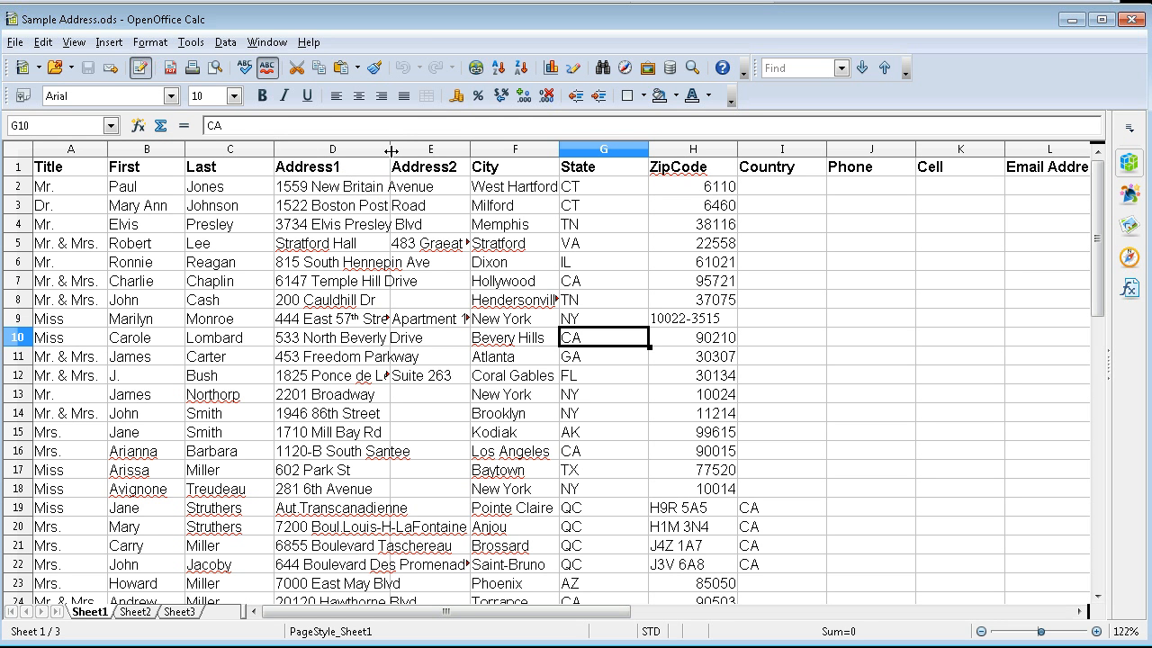
{"action": "left_click_drag", "start_coordinate": [390, 151], "coordinate": [511, 145]}
{"action": "left_click_drag", "start_coordinate": [511, 146], "coordinate": [511, 146]}
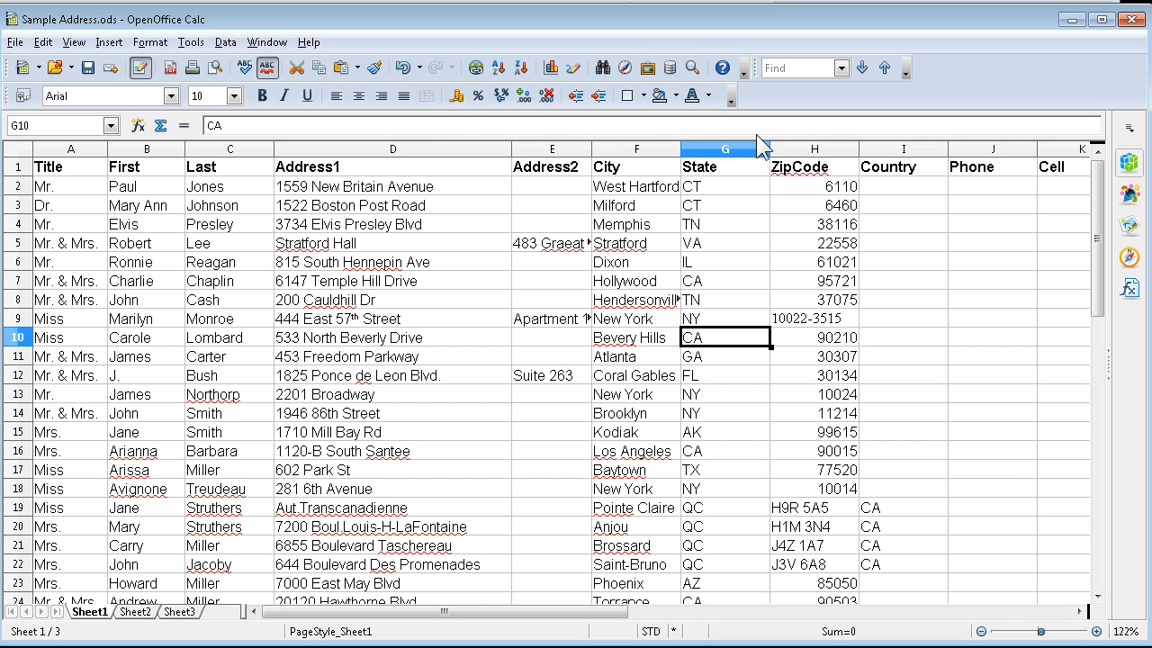
{"action": "left_click_drag", "start_coordinate": [511, 148], "coordinate": [456, 155]}
{"action": "left_click_drag", "start_coordinate": [537, 148], "coordinate": [630, 153]}
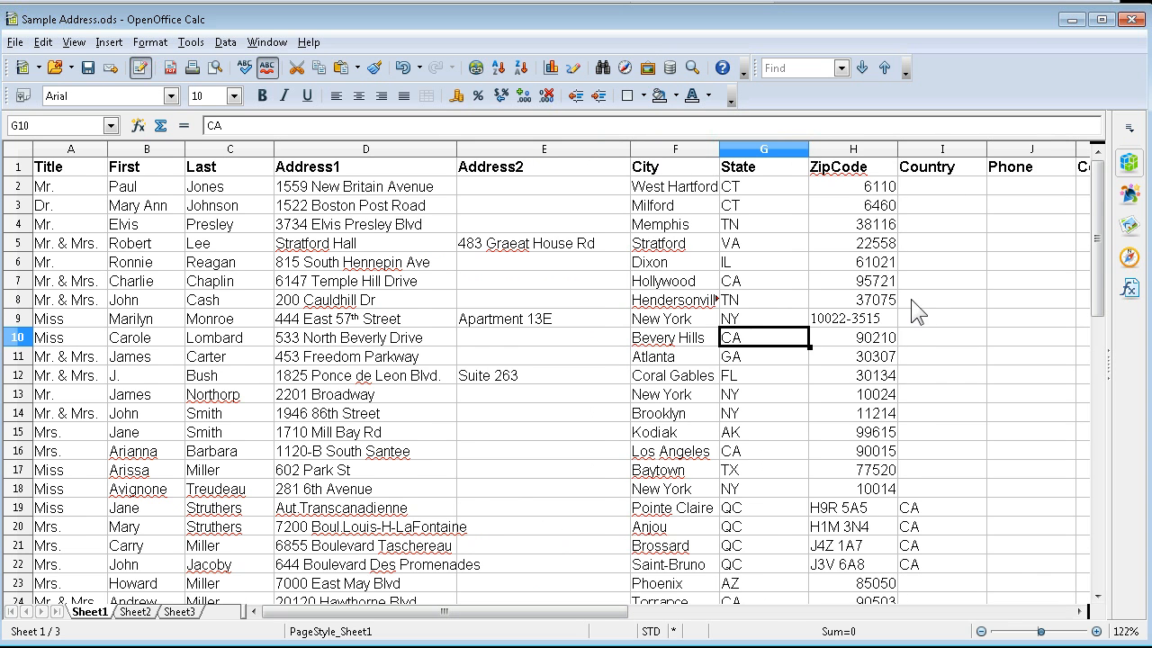
- Try to add a leading zero to the ZIP code in cell H2
{"action": "scroll", "coordinate": [916, 297], "scroll_direction": "down", "scroll_amount": 7}
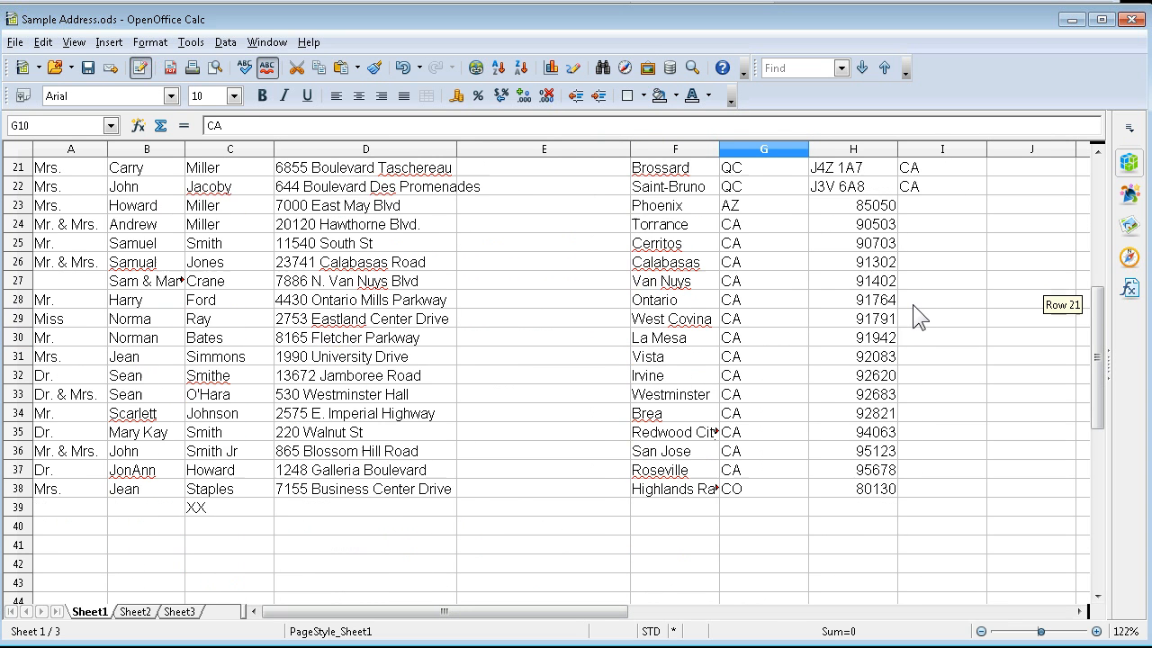
{"action": "scroll", "coordinate": [912, 305], "scroll_direction": "up", "scroll_amount": 7}
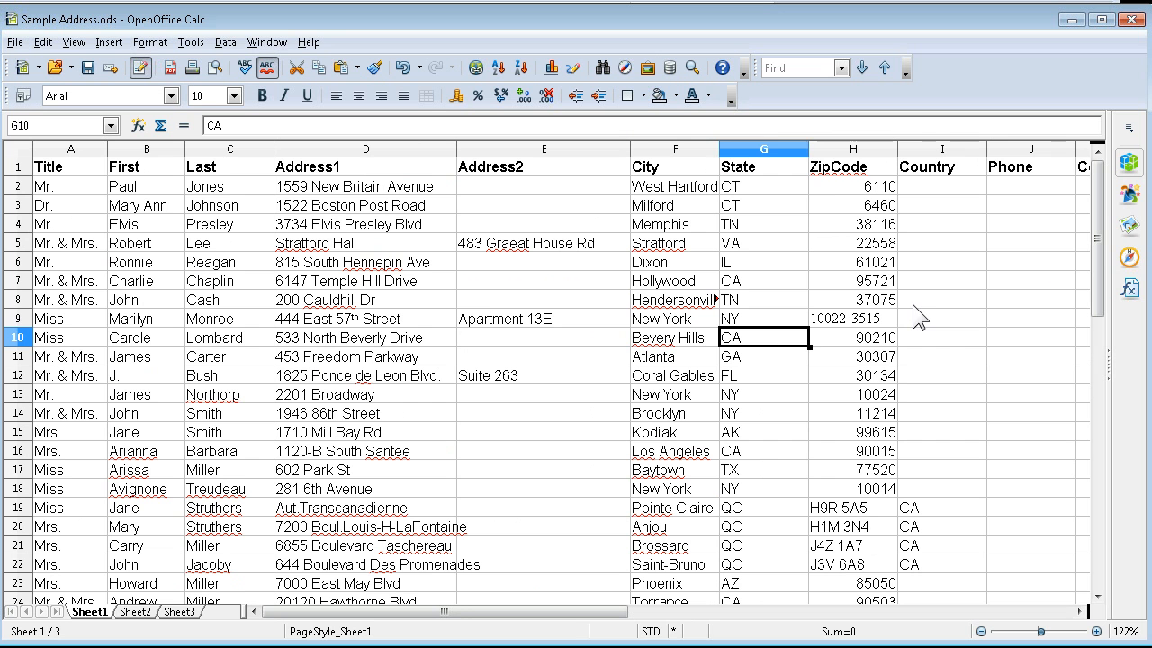
{"action": "left_click", "coordinate": [824, 180]}
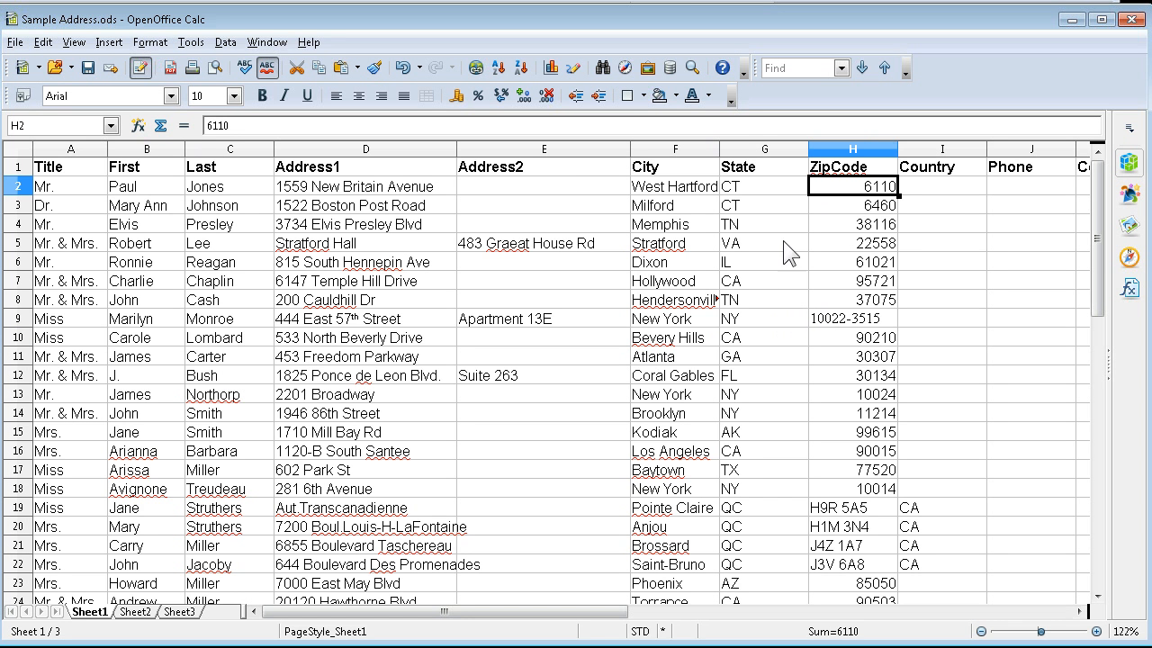
{"action": "double_click", "coordinate": [858, 188]}
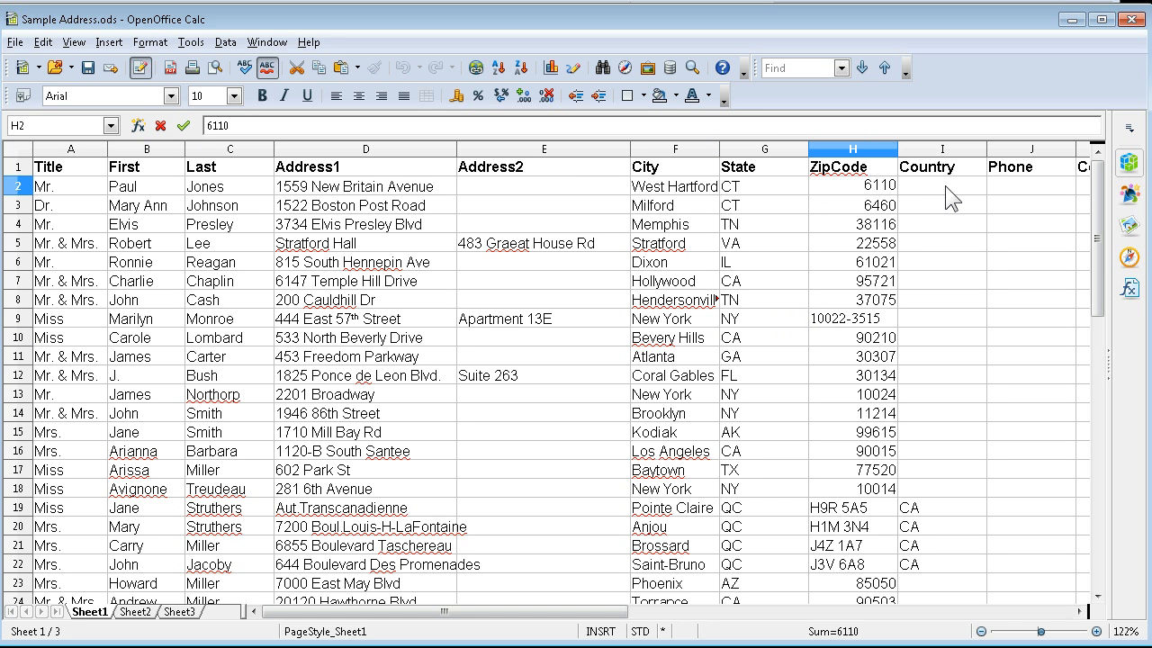
{"action": "type", "text": "0"}
{"action": "key", "text": "Return"}
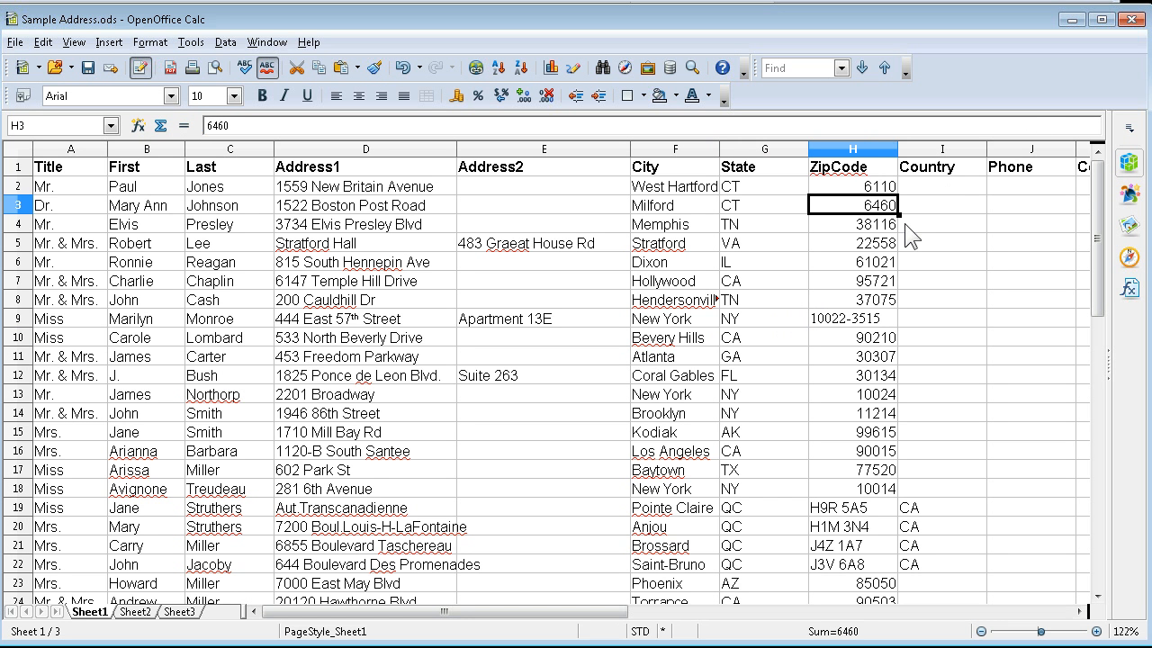
- Format the ZipCode cells H1:H39 as Text
{"action": "left_click", "coordinate": [843, 169]}
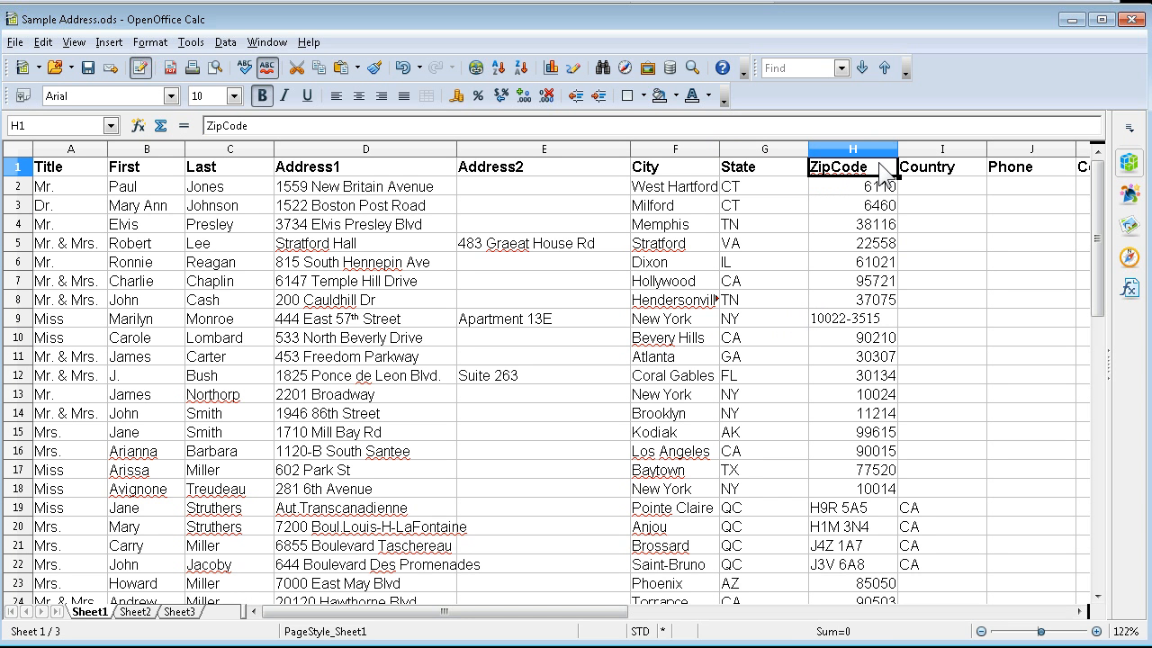
{"action": "key", "text": "shift+Down"}
{"action": "key", "text": "shift+Down"}
{"action": "key", "text": "shift+Down"}
{"action": "key", "text": "shift+Down"}
{"action": "key", "text": "shift+Down"}
{"action": "key", "text": "shift+Down"}
{"action": "key", "text": "shift+Down"}
{"action": "key", "text": "shift+Down"}
{"action": "key", "text": "shift+Down"}
{"action": "key", "text": "shift+Down"}
{"action": "key", "text": "shift+Down"}
{"action": "key", "text": "shift+Down"}
{"action": "key", "text": "shift+Down"}
{"action": "key", "text": "shift+Down"}
{"action": "key", "text": "shift+Down"}
{"action": "key", "text": "shift+Down"}
{"action": "key", "text": "shift+Down"}
{"action": "key", "text": "shift+Down"}
{"action": "key", "text": "shift+Down"}
{"action": "key", "text": "shift+Down"}
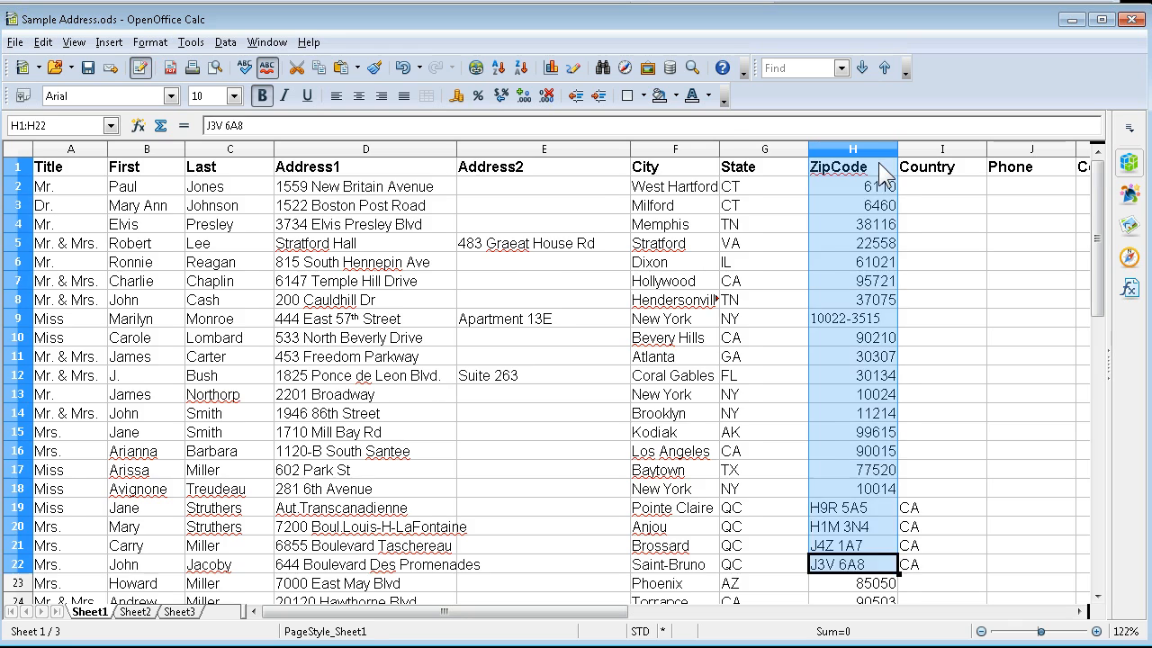
{"action": "key", "text": "shift+Down"}
{"action": "key", "text": "shift+Down"}
{"action": "key", "text": "shift+Down"}
{"action": "key", "text": "shift+Down"}
{"action": "key", "text": "shift+Down"}
{"action": "key", "text": "shift+Down"}
{"action": "key", "text": "shift+Down"}
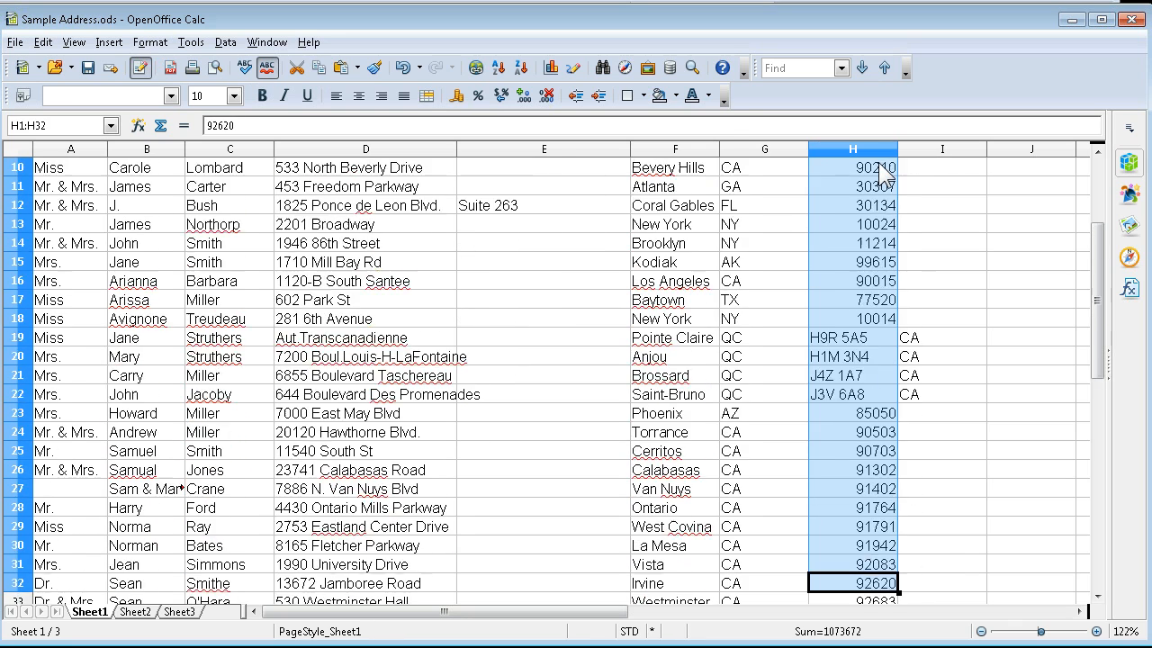
{"action": "key", "text": "shift+Down"}
{"action": "key", "text": "shift+Down"}
{"action": "key", "text": "shift+Down"}
{"action": "key", "text": "shift+Down"}
{"action": "key", "text": "shift+Down"}
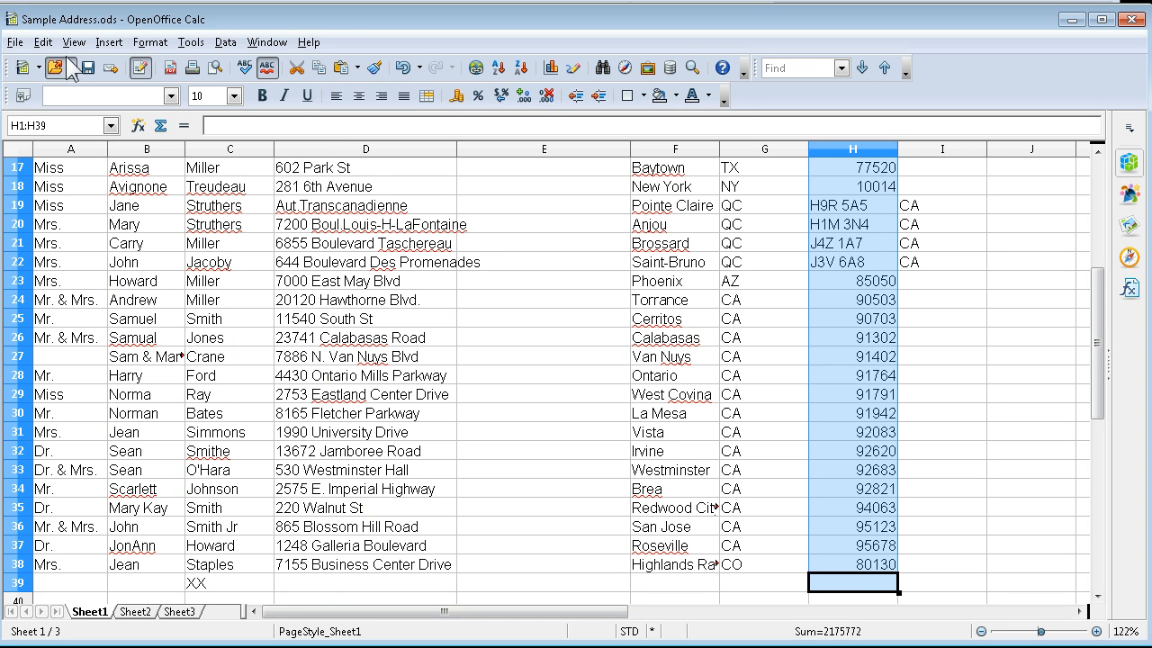
{"action": "left_click", "coordinate": [144, 42]}
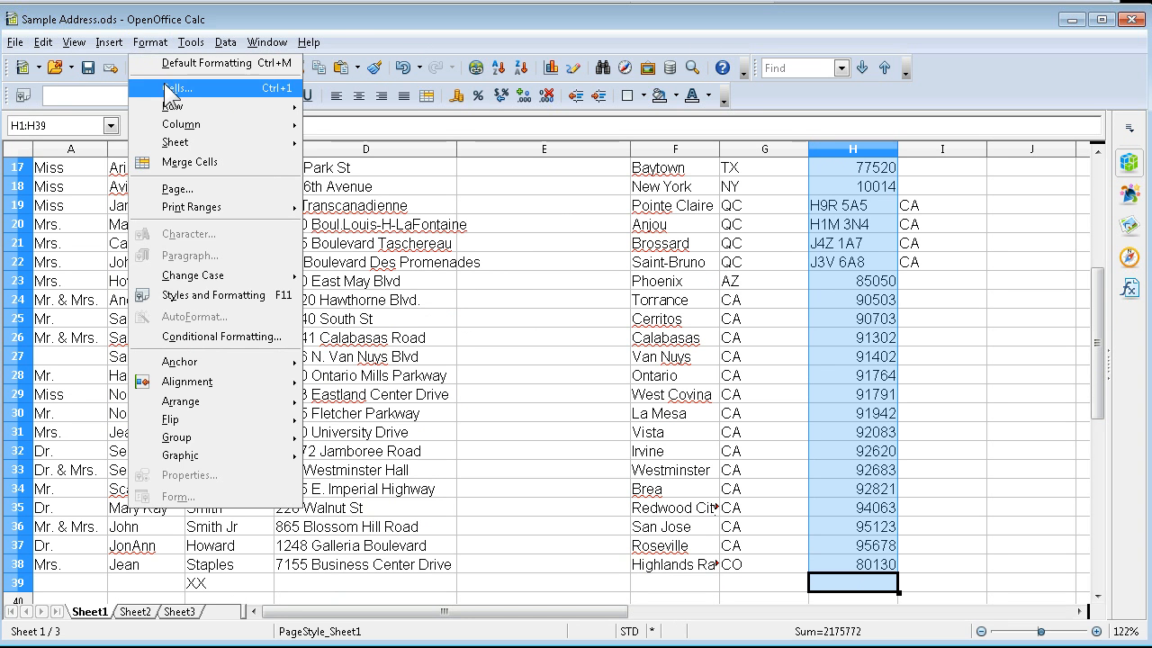
{"action": "left_click", "coordinate": [167, 82]}
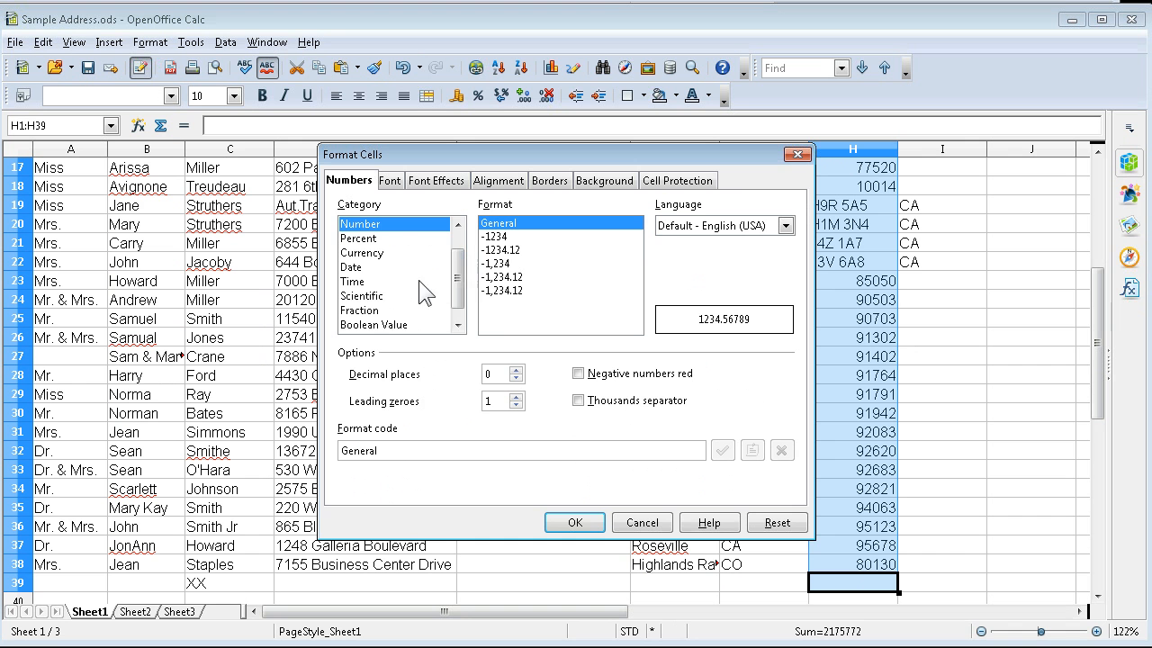
{"action": "scroll", "coordinate": [457, 276], "scroll_direction": "down", "scroll_amount": 1}
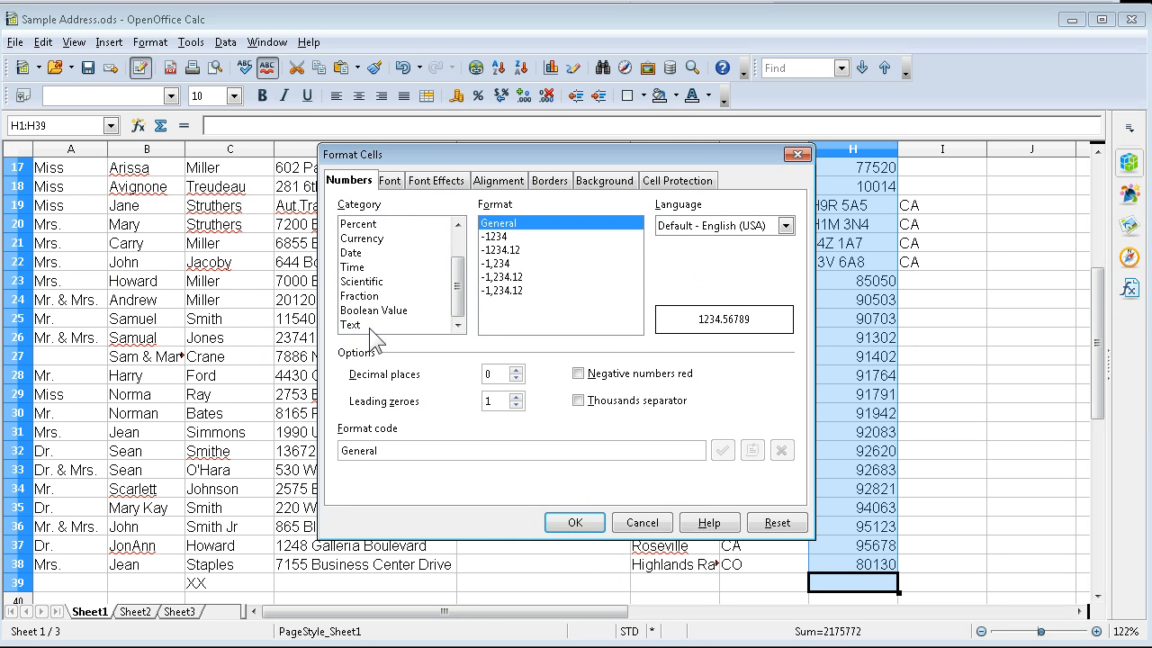
{"action": "left_click", "coordinate": [371, 327]}
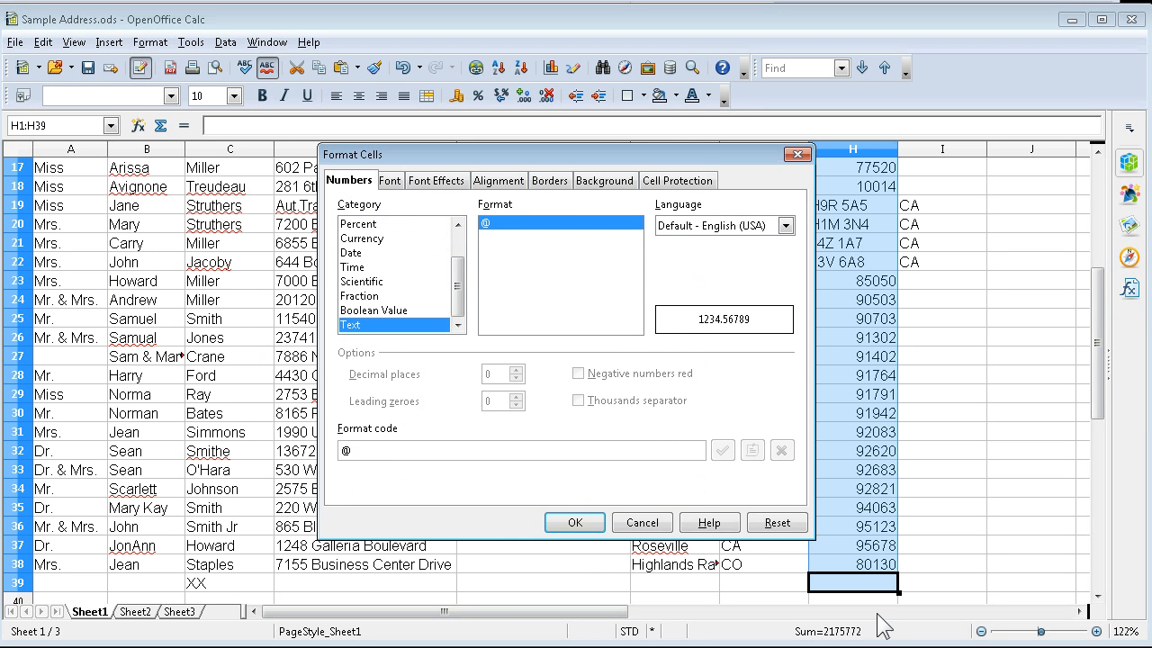
{"action": "left_click", "coordinate": [583, 525]}
- Add a leading zero to the ZIP codes in cells H2 and H3
{"action": "scroll", "coordinate": [783, 258], "scroll_direction": "up", "scroll_amount": 6}
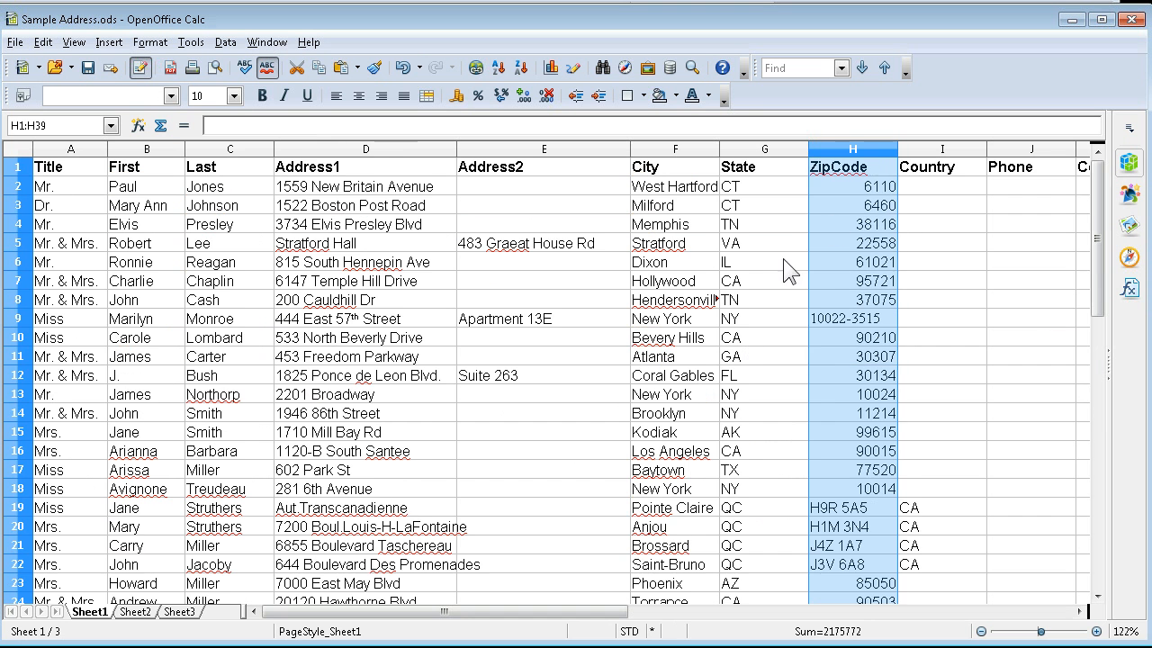
{"action": "left_click", "coordinate": [846, 189]}
{"action": "double_click", "coordinate": [847, 189]}
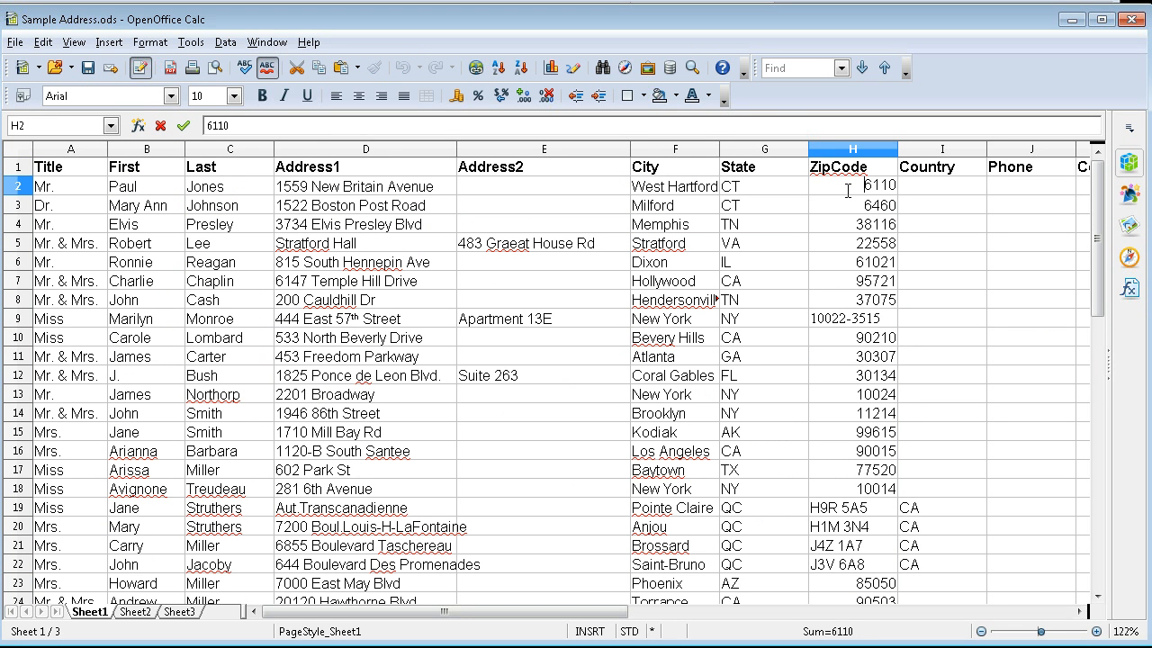
{"action": "type", "text": "0"}
{"action": "key", "text": "Return"}
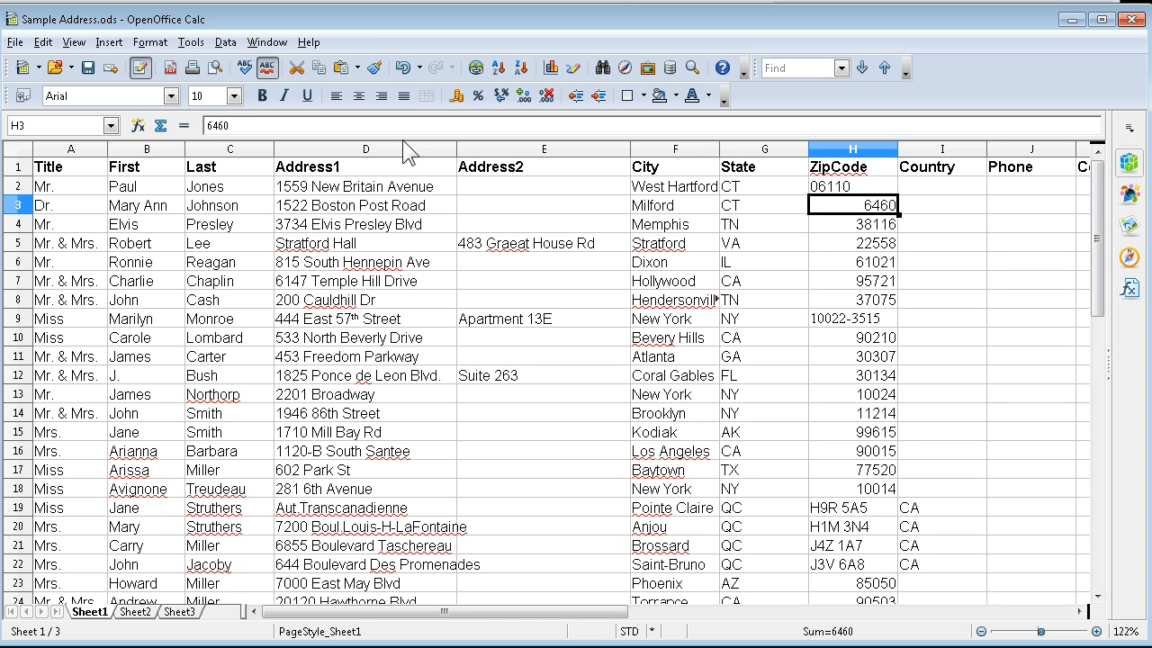
{"action": "left_click", "coordinate": [209, 126]}
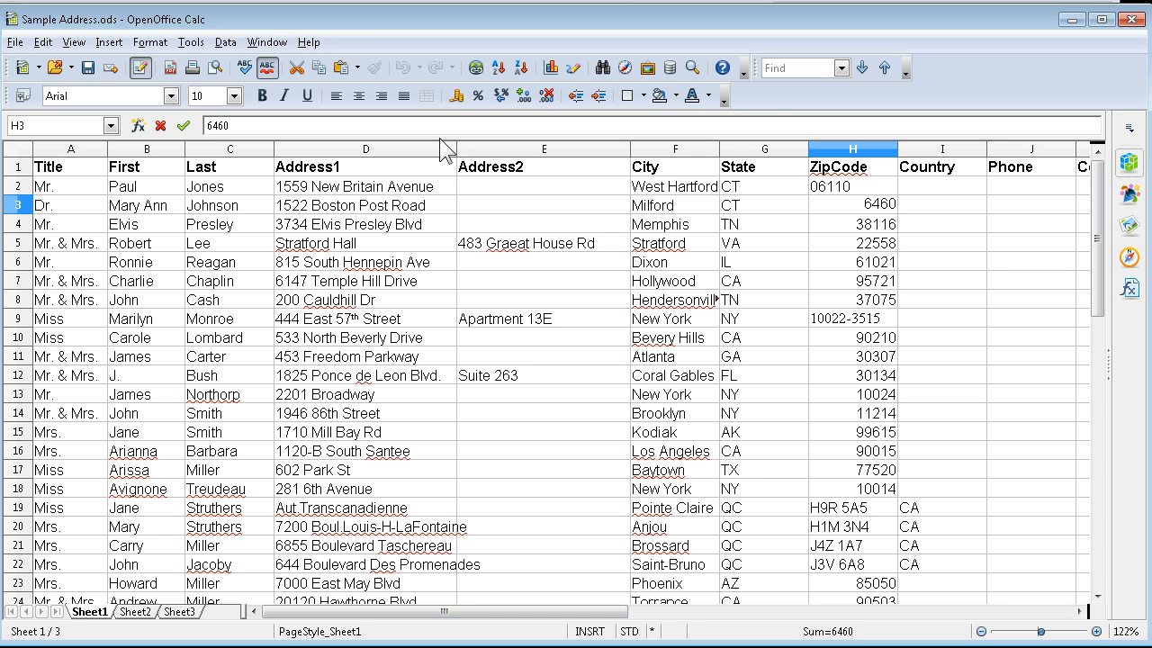
{"action": "type", "text": "0"}
{"action": "key", "text": "Return"}
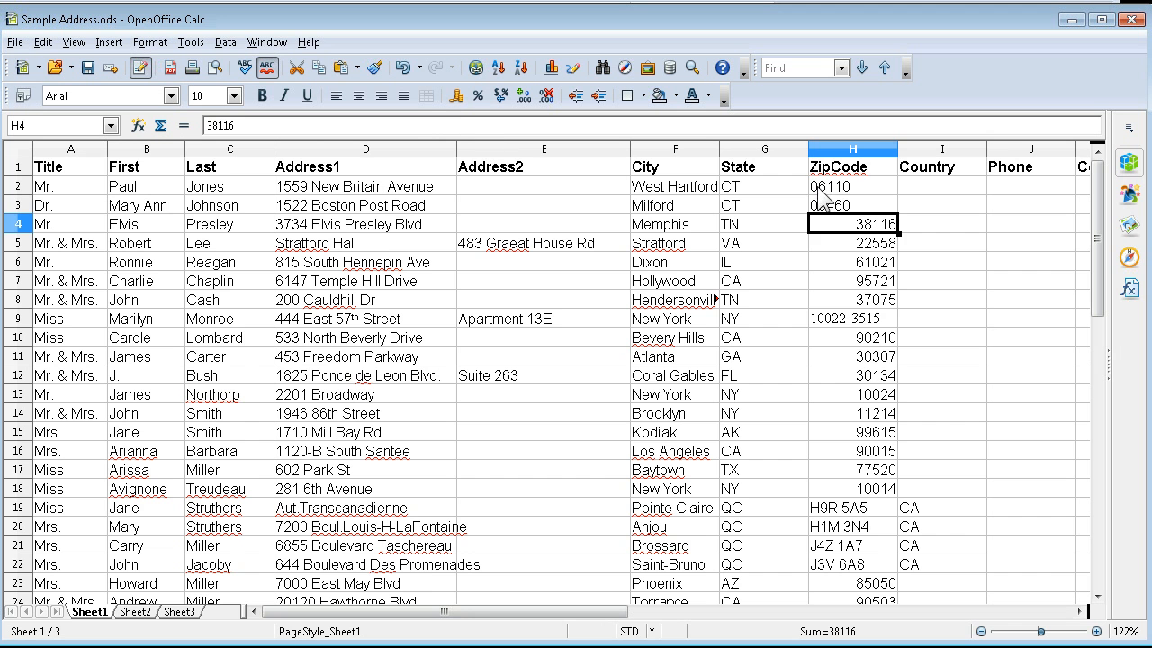
- Left-align the ZipCode cells H1:H38 and deselect the range
{"action": "left_click_drag", "start_coordinate": [823, 189], "coordinate": [878, 466]}
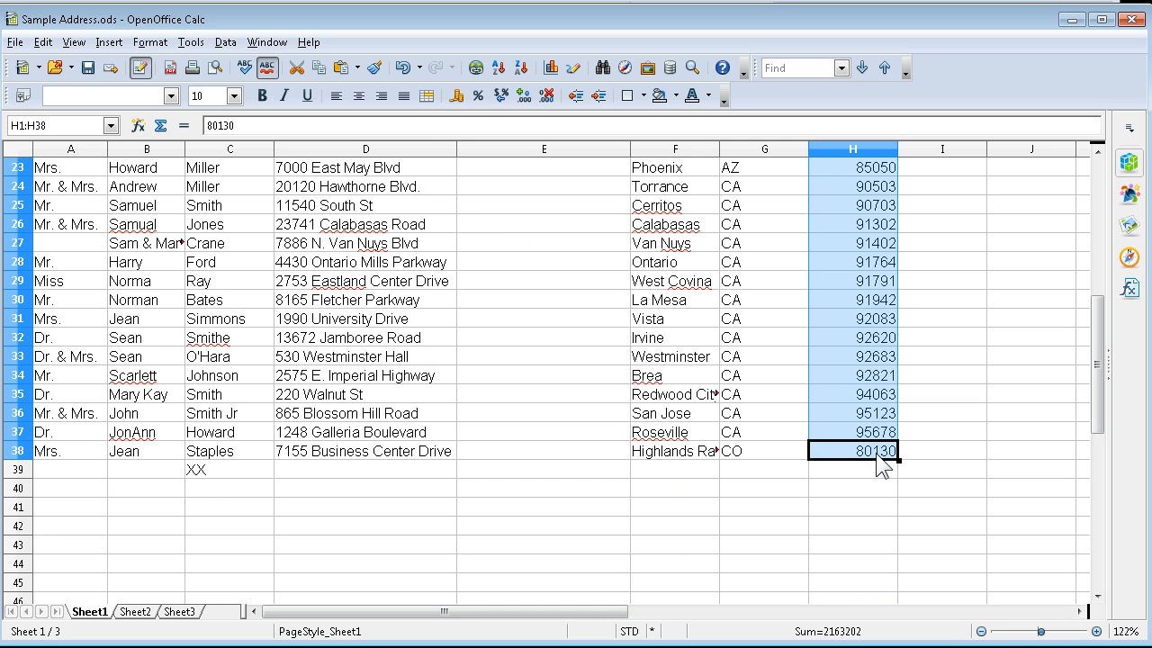
{"action": "left_click", "coordinate": [335, 96]}
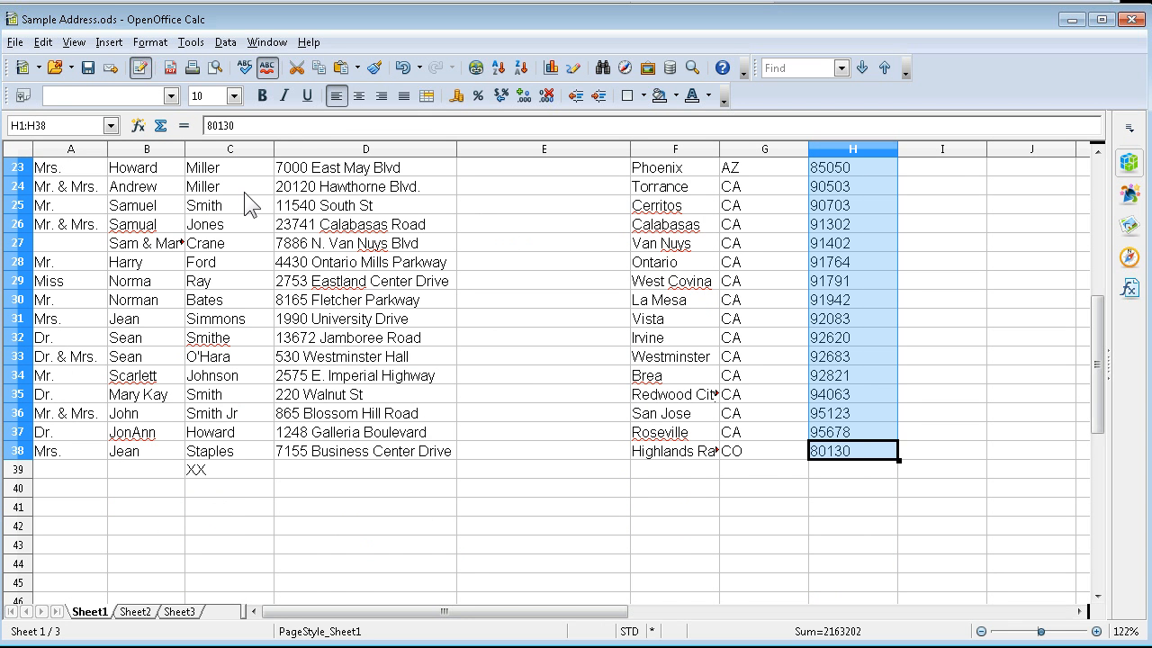
{"action": "scroll", "coordinate": [769, 477], "scroll_direction": "up", "scroll_amount": 7}
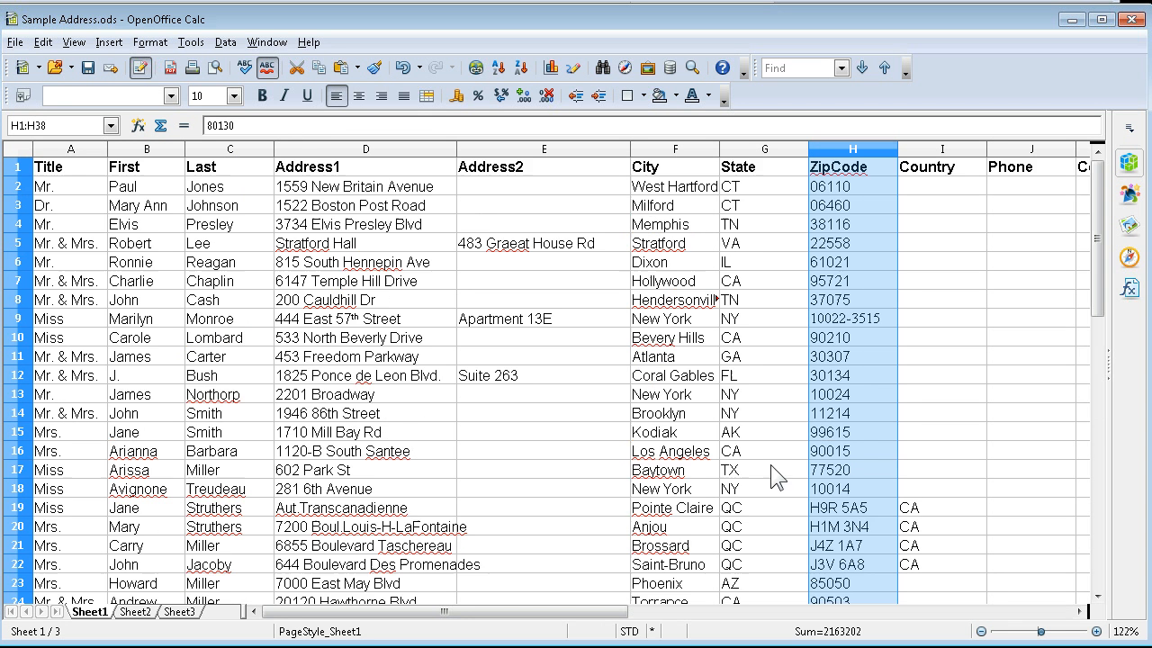
{"action": "left_click", "coordinate": [936, 355]}
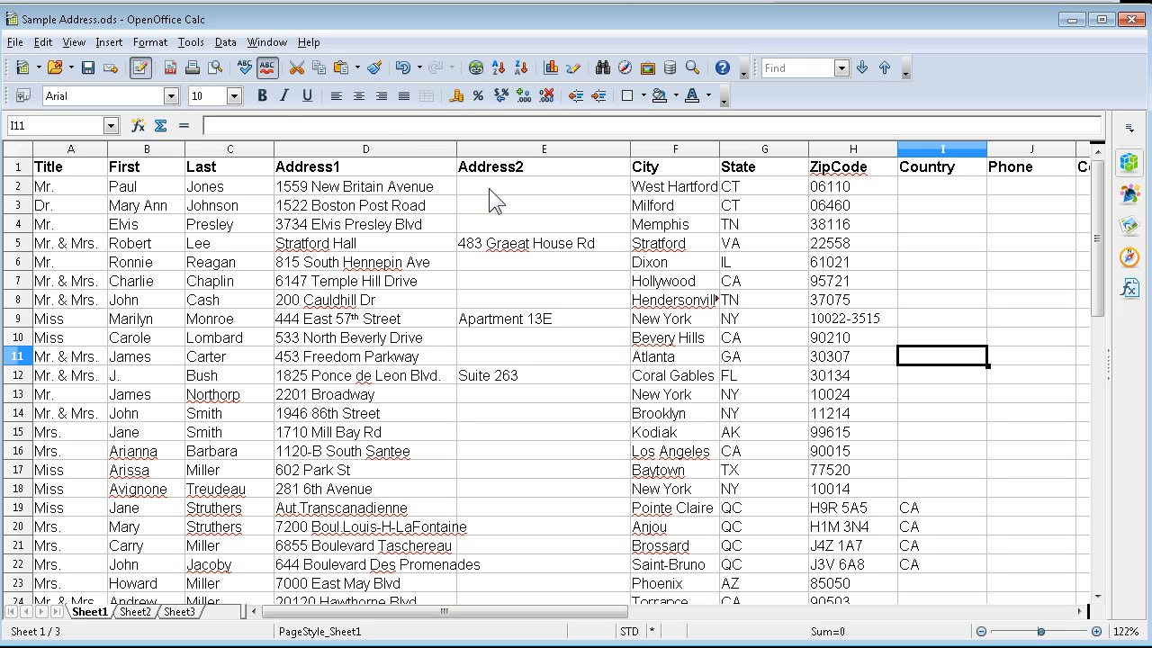
- Define the cells A1:L42 as the sheet's print range
{"action": "left_click_drag", "start_coordinate": [45, 167], "coordinate": [3, 355]}
{"action": "left_click_drag", "start_coordinate": [236, 393], "coordinate": [763, 381]}
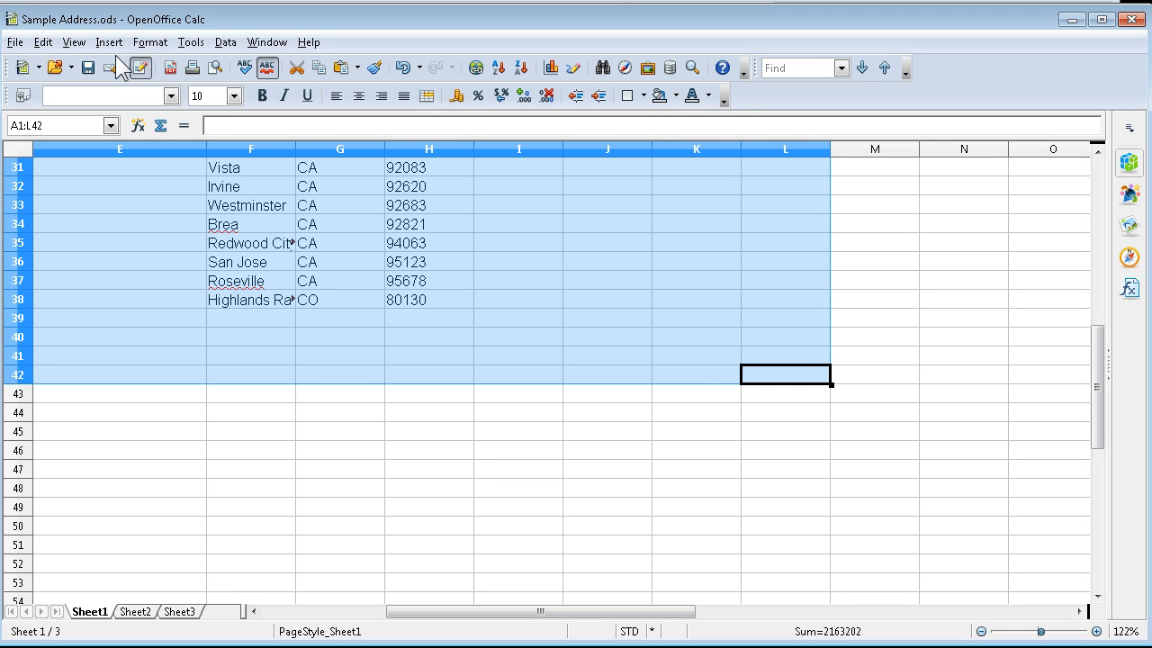
{"action": "left_click", "coordinate": [155, 43]}
{"action": "mouse_move", "coordinate": [174, 209]}
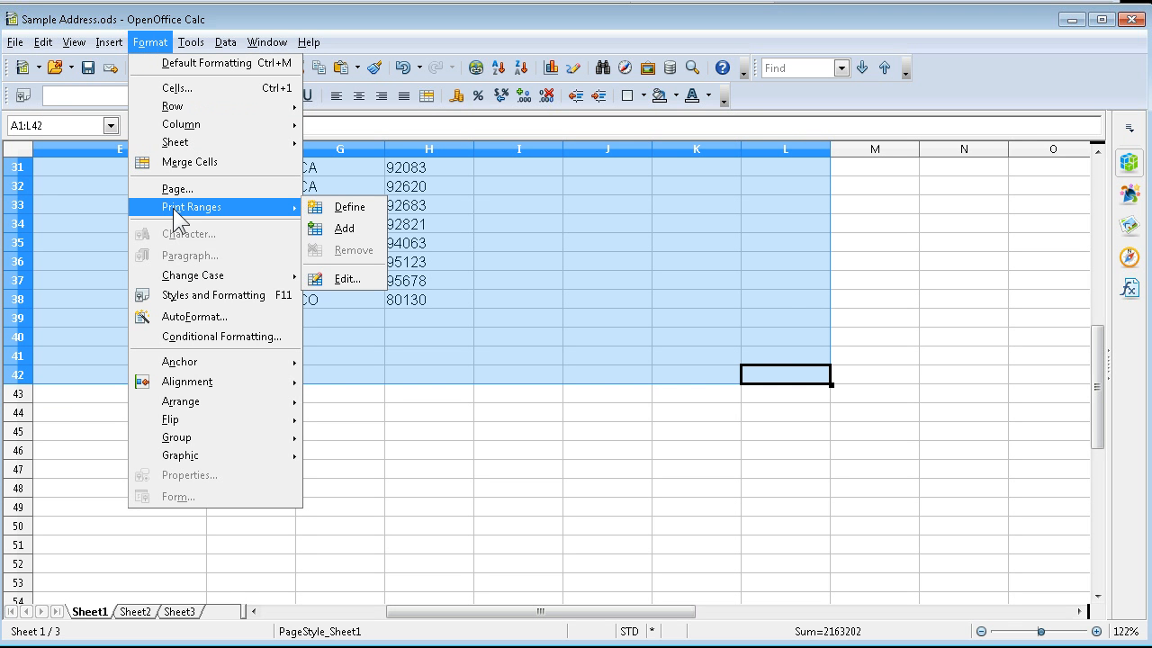
{"action": "left_click", "coordinate": [335, 210]}
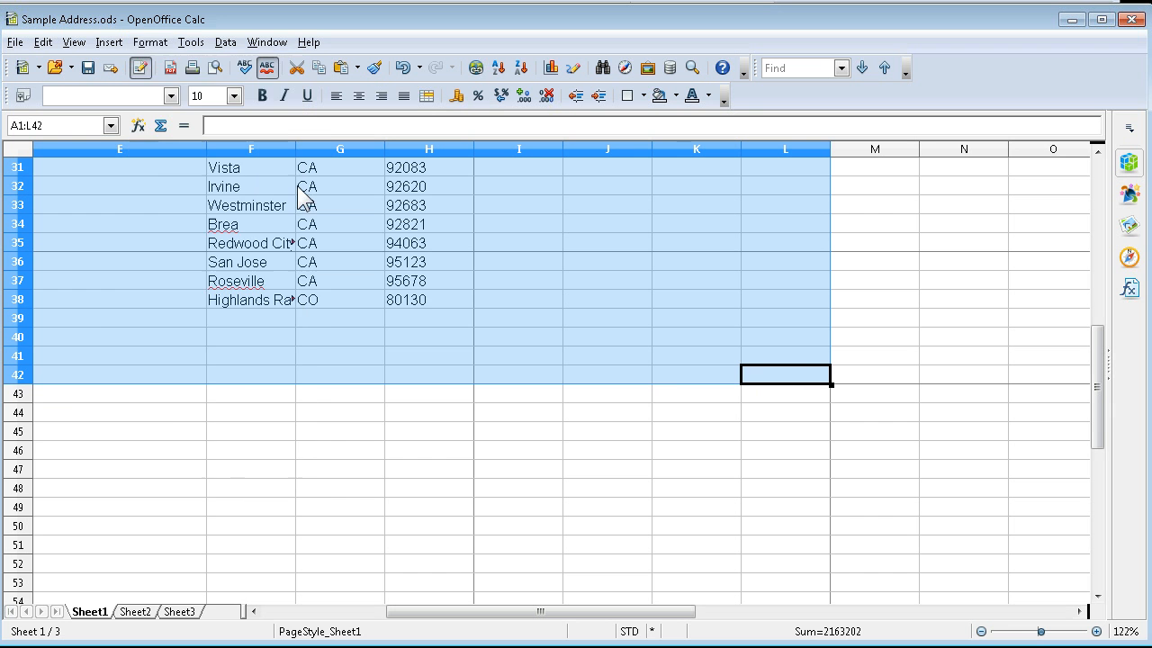
- Edit the print ranges so that row $1 repeats on every printed page
{"action": "left_click", "coordinate": [148, 42]}
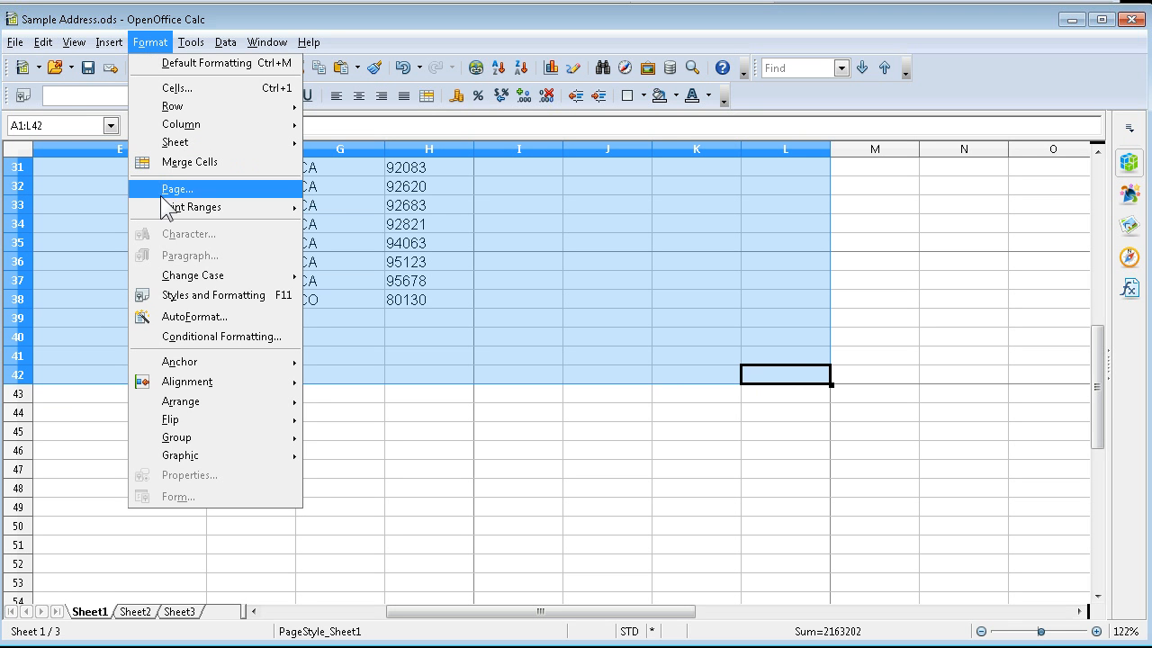
{"action": "mouse_move", "coordinate": [164, 212]}
{"action": "left_click", "coordinate": [347, 279]}
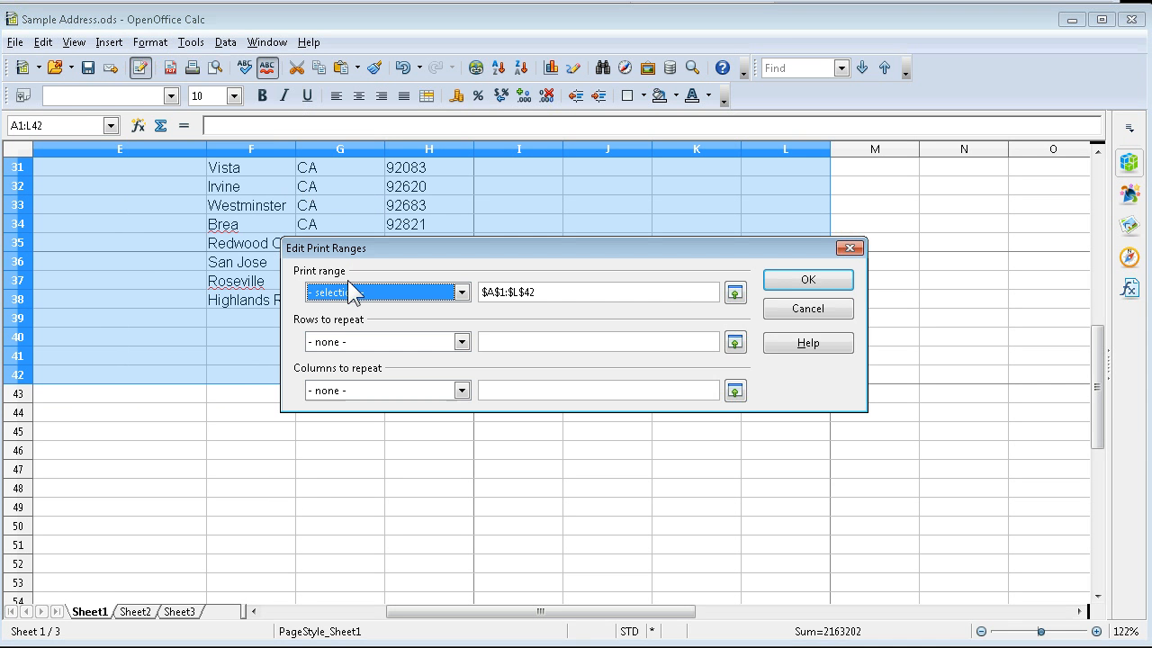
{"action": "left_click", "coordinate": [490, 338]}
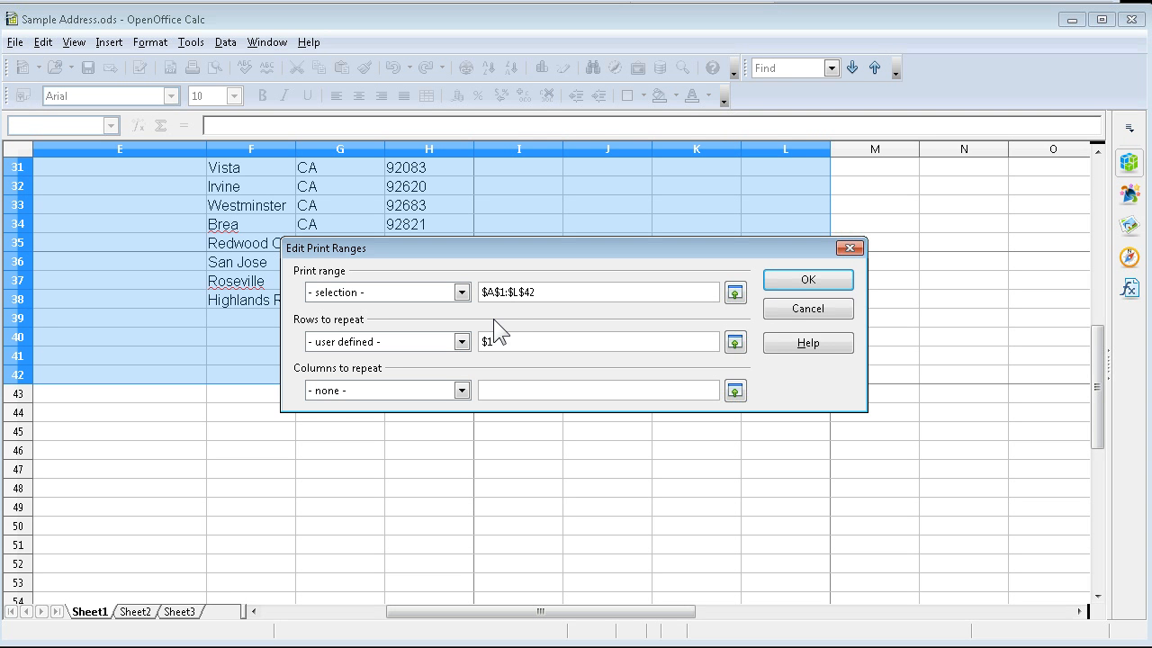
{"action": "left_click", "coordinate": [799, 286]}
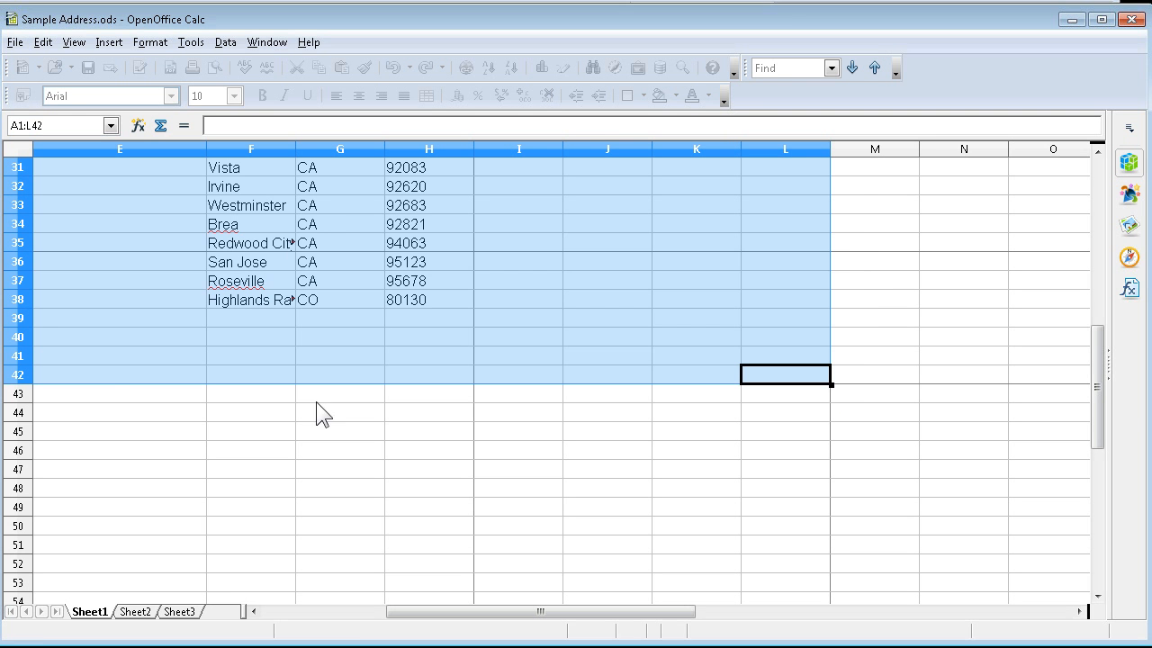
- Set the page style's scaling mode to fit the print range to 1 page wide and 10 pages high
{"action": "left_click", "coordinate": [153, 42]}
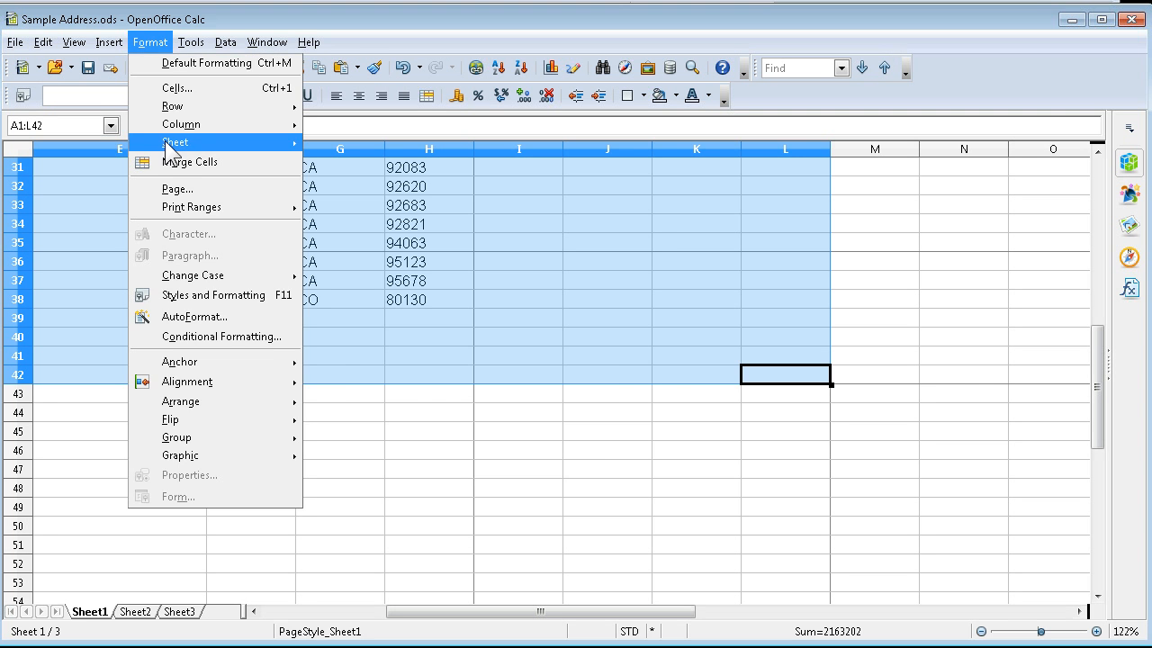
{"action": "left_click", "coordinate": [176, 188]}
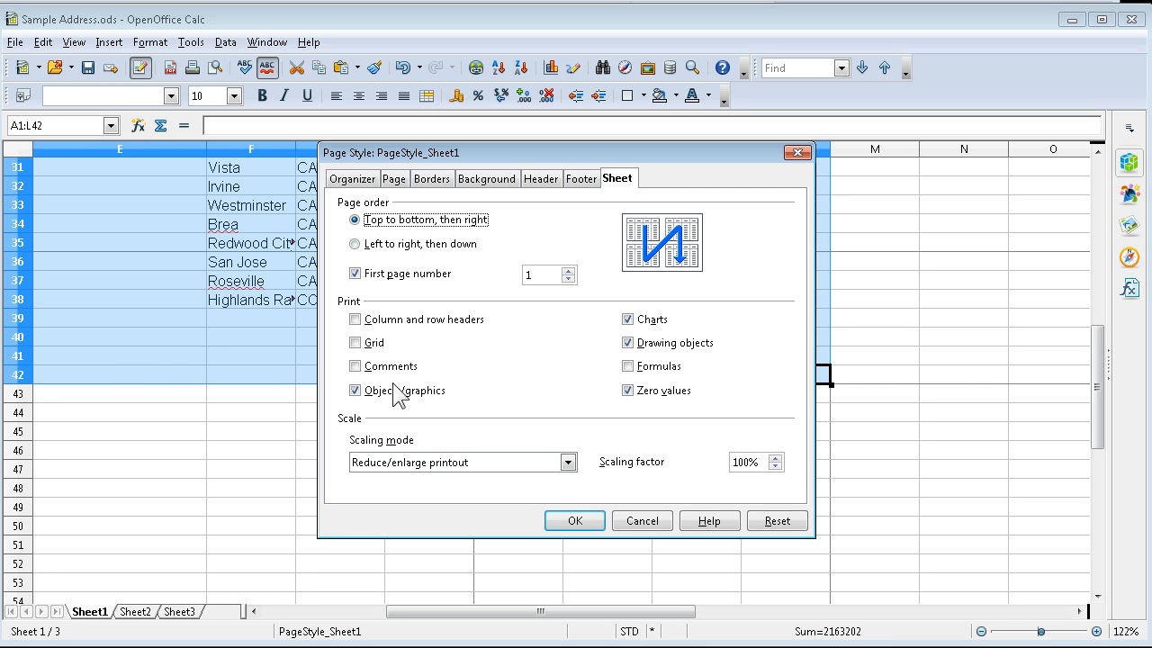
{"action": "left_click", "coordinate": [394, 179]}
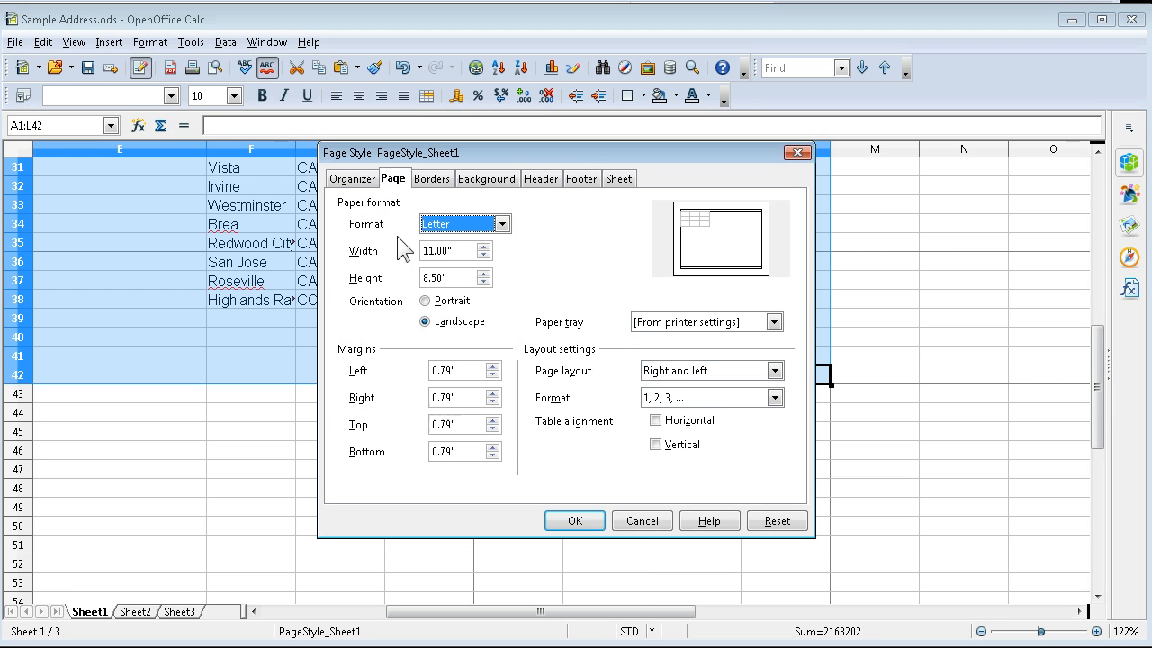
{"action": "left_click", "coordinate": [619, 179]}
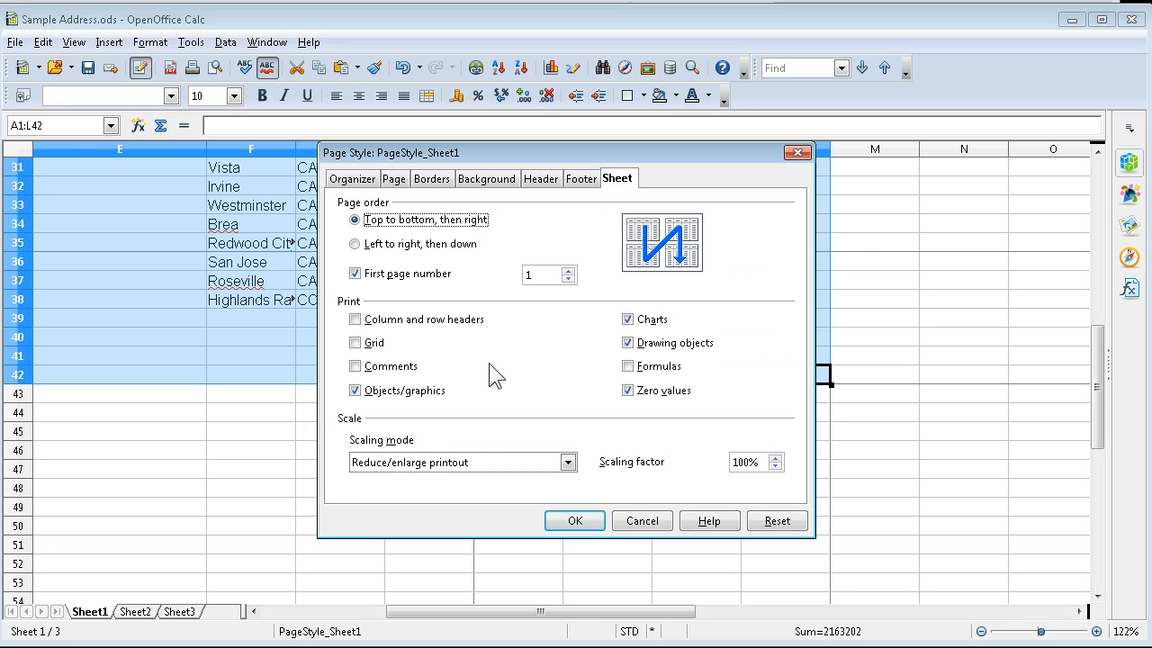
{"action": "left_click", "coordinate": [461, 472]}
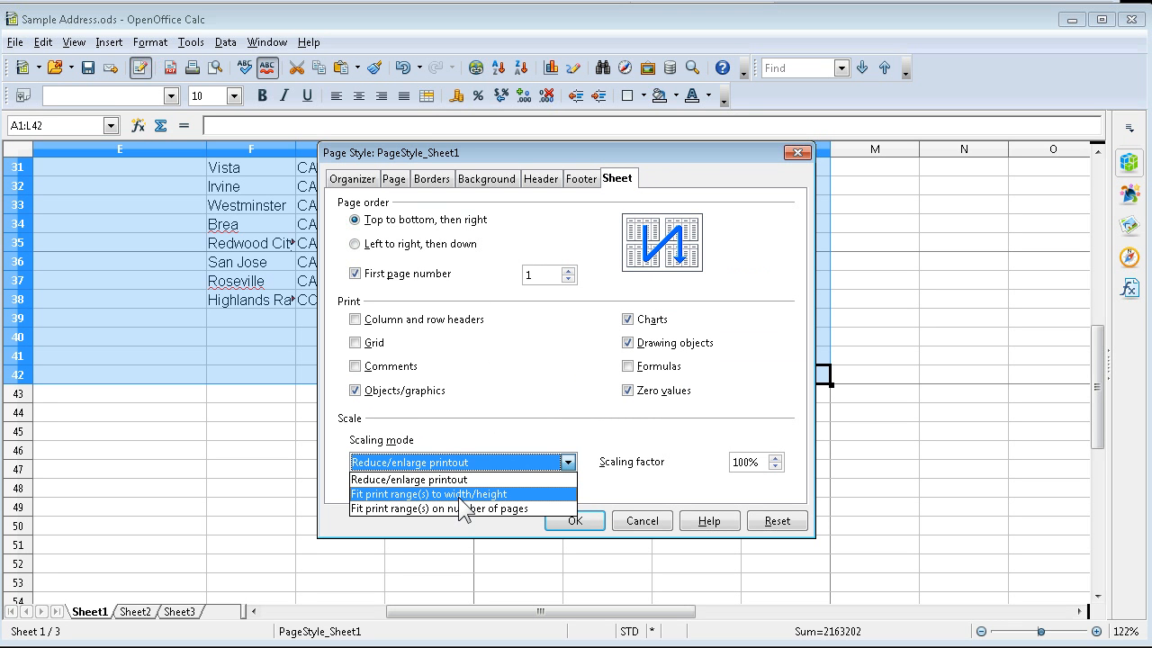
{"action": "left_click", "coordinate": [460, 497]}
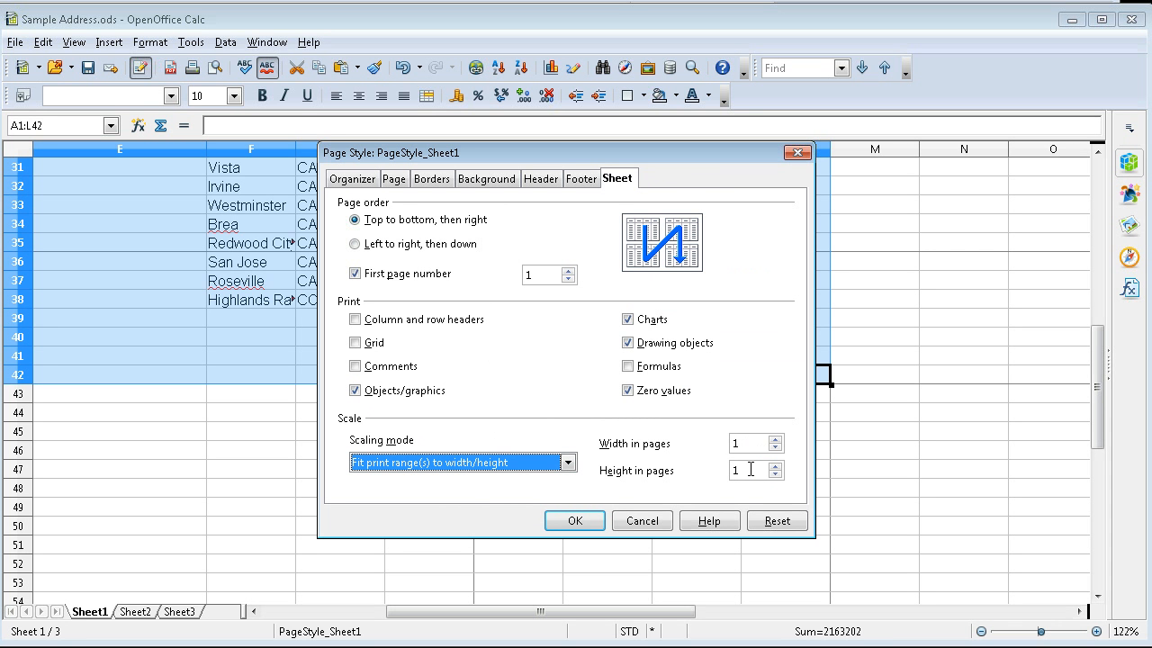
{"action": "left_click", "coordinate": [735, 471]}
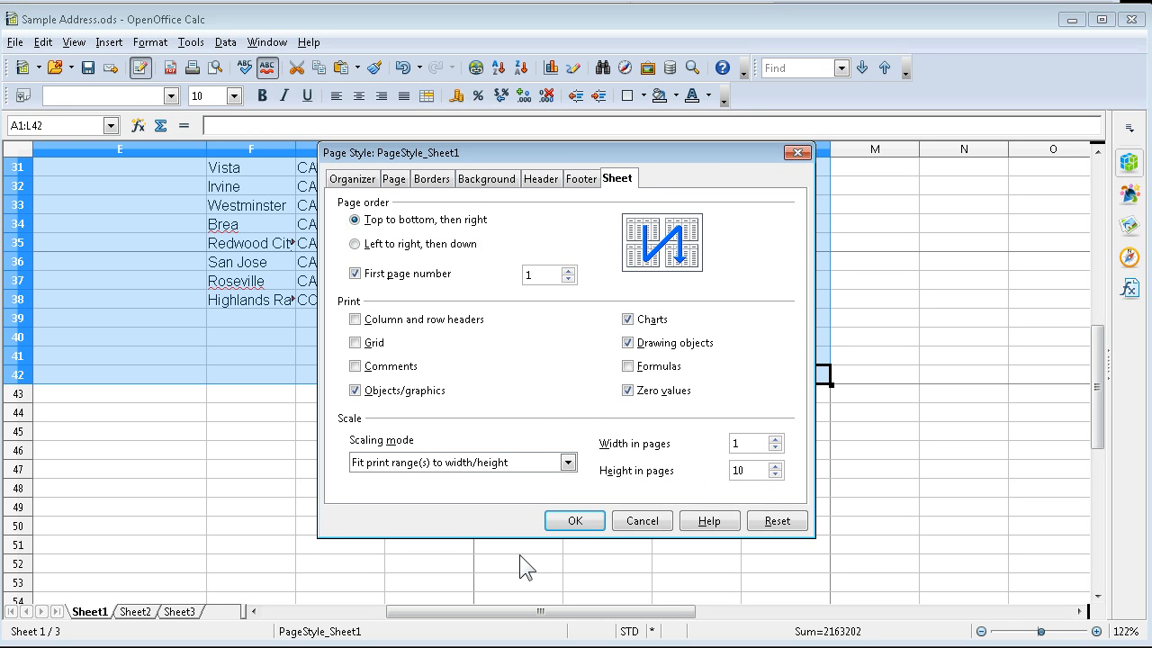
{"action": "left_click", "coordinate": [576, 521]}
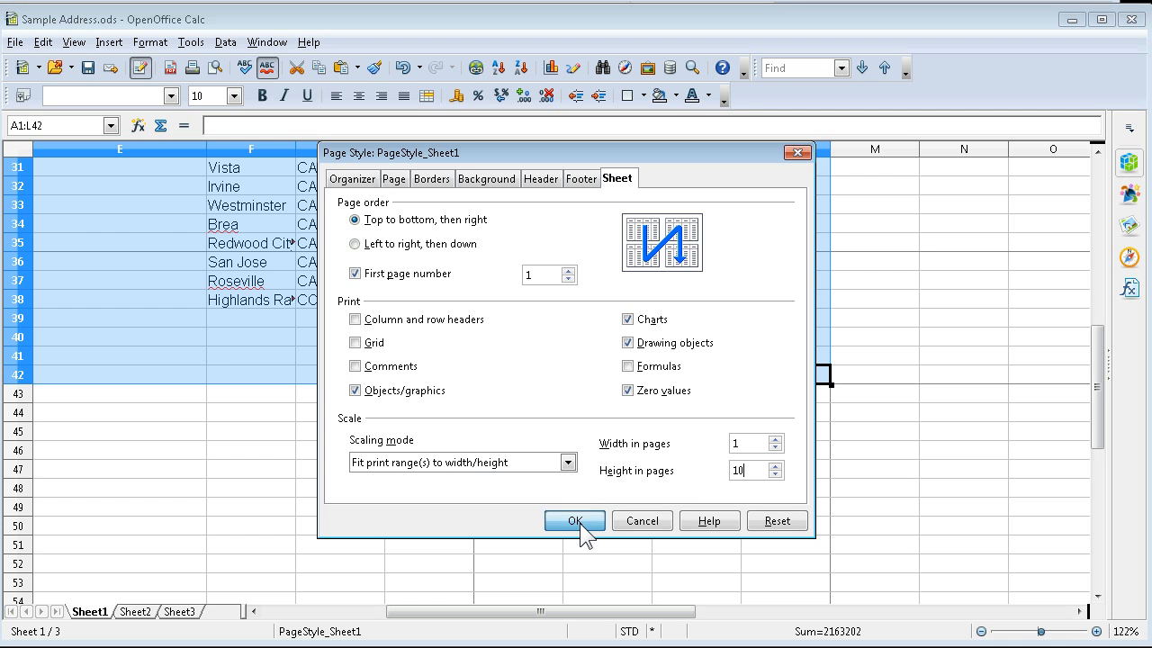
- Preview the printed page, examine the address list from header to footer, and close the preview
{"action": "scroll", "coordinate": [426, 490], "scroll_direction": "up", "scroll_amount": 10}
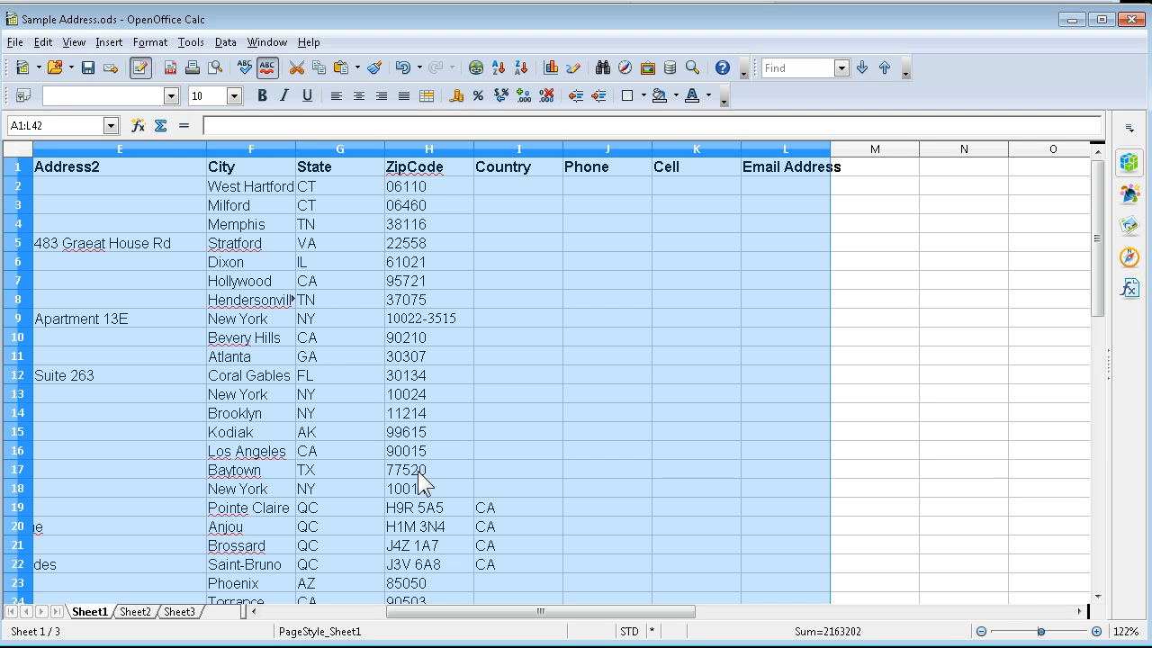
{"action": "left_click", "coordinate": [15, 43]}
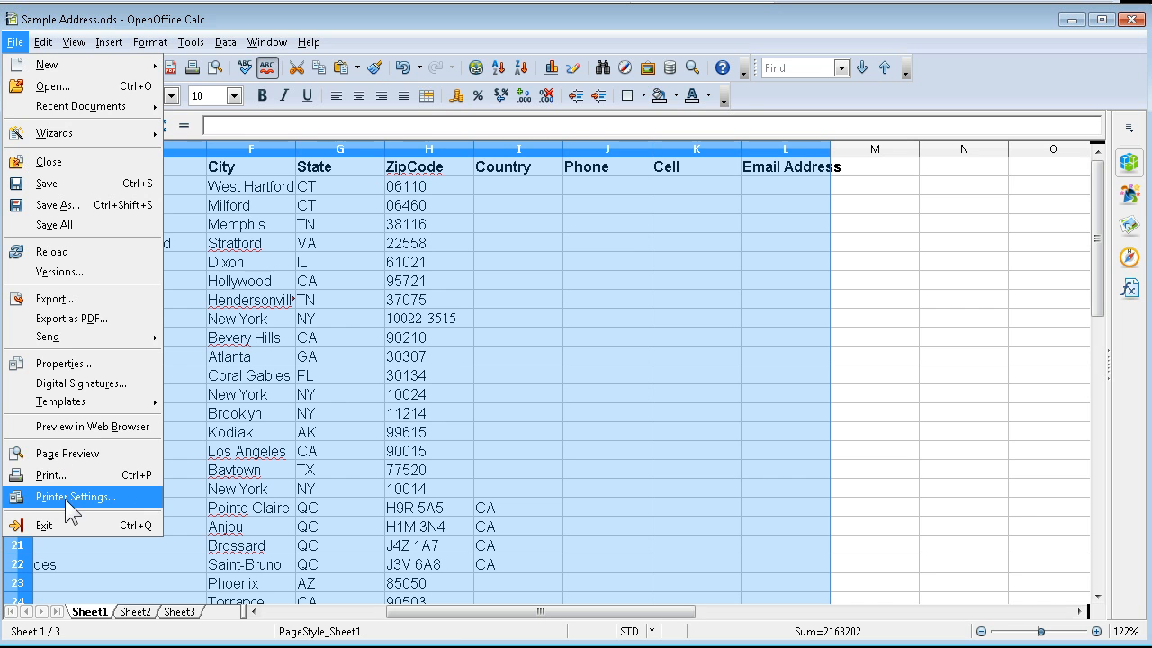
{"action": "left_click", "coordinate": [64, 452]}
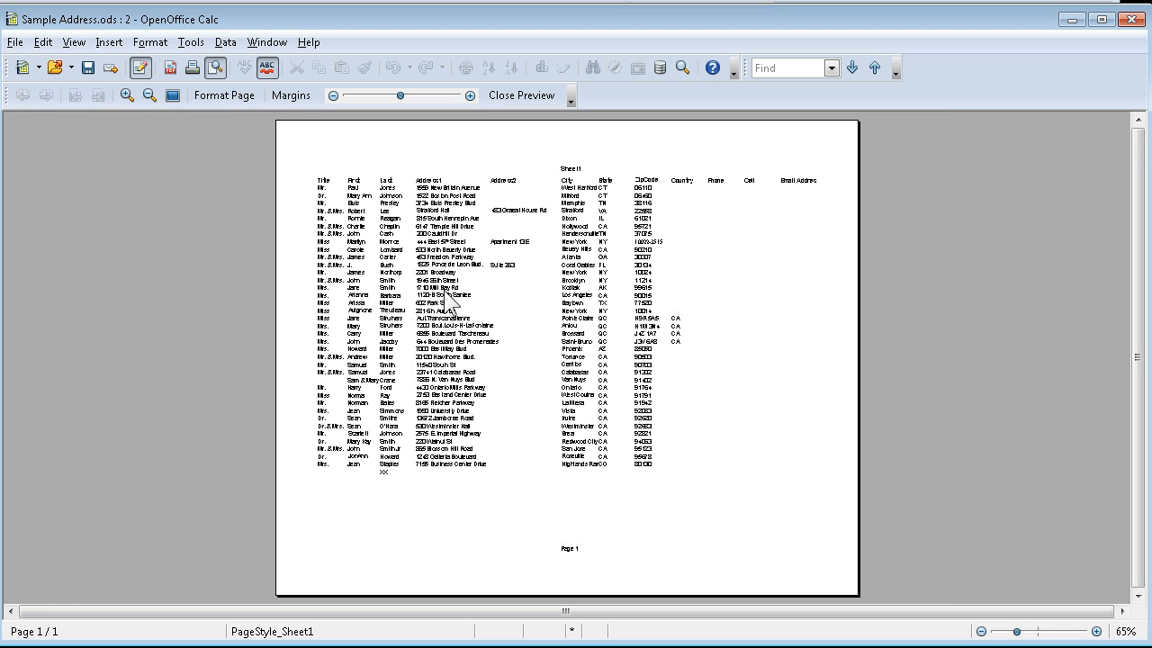
{"action": "scroll", "coordinate": [447, 302], "scroll_direction": "up", "scroll_amount": 2}
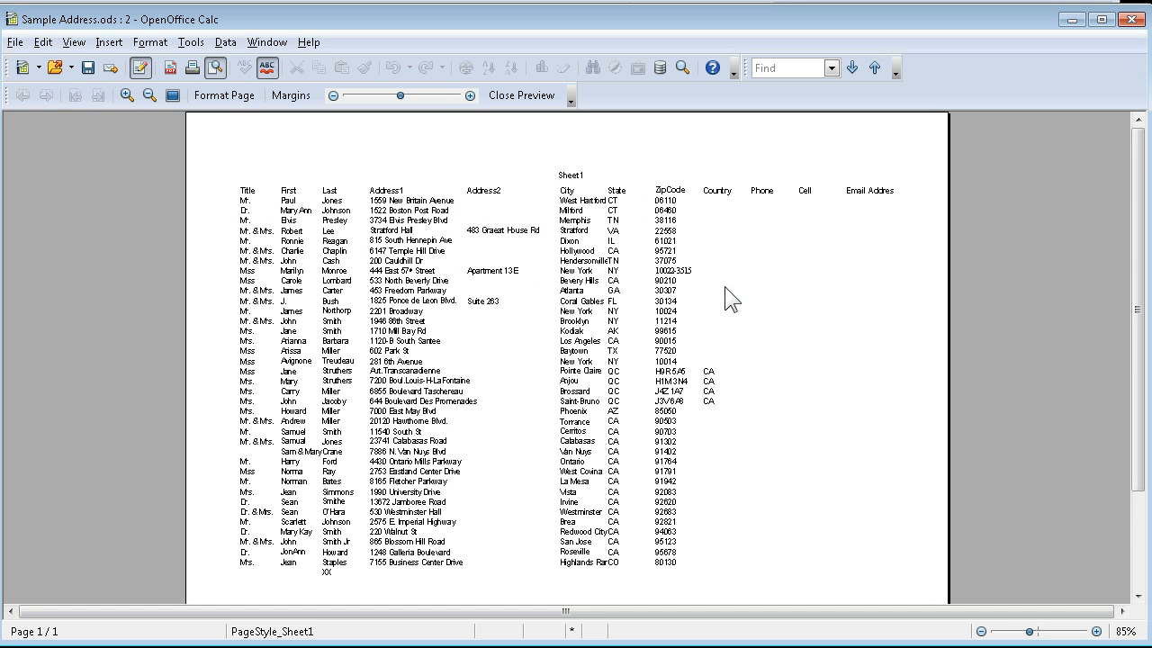
{"action": "scroll", "coordinate": [717, 346], "scroll_direction": "down", "scroll_amount": 3}
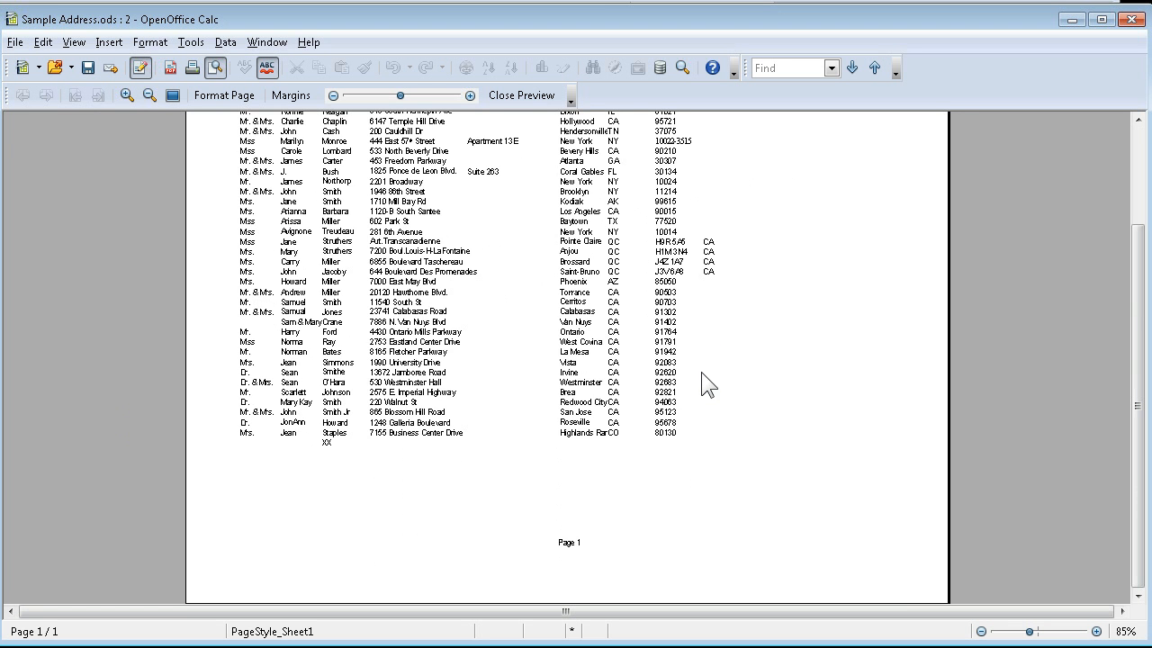
{"action": "scroll", "coordinate": [439, 180], "scroll_direction": "up", "scroll_amount": 3}
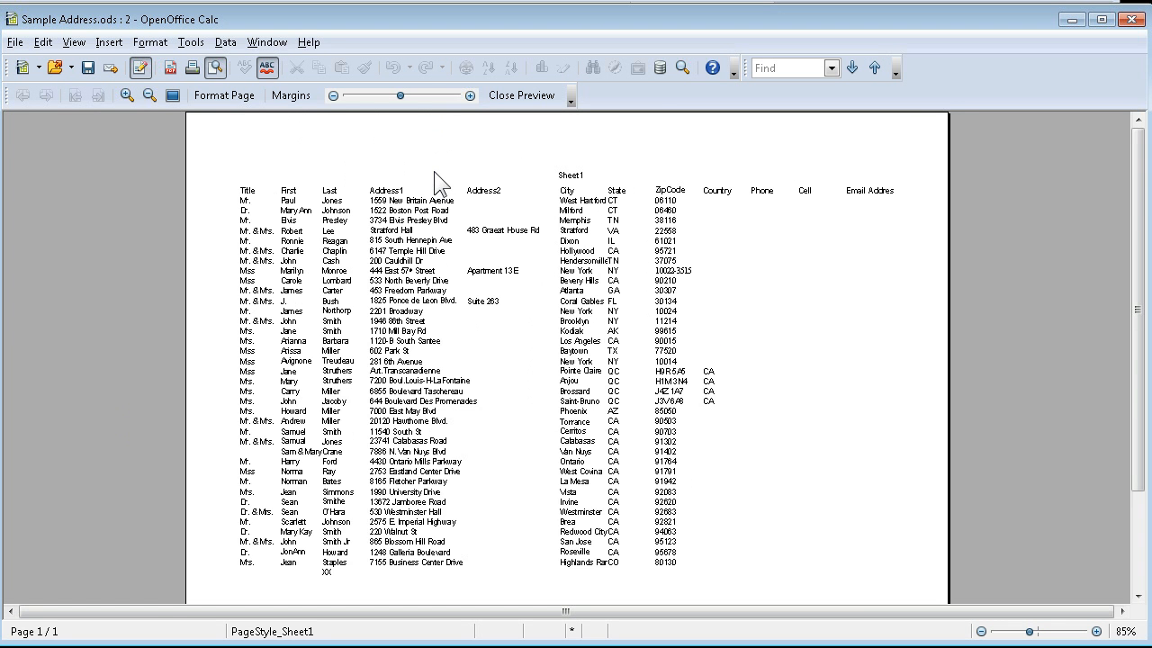
{"action": "scroll", "coordinate": [440, 193], "scroll_direction": "down", "scroll_amount": 3}
{"action": "scroll", "coordinate": [441, 196], "scroll_direction": "up", "scroll_amount": 3}
{"action": "scroll", "coordinate": [351, 264], "scroll_direction": "down", "scroll_amount": 3}
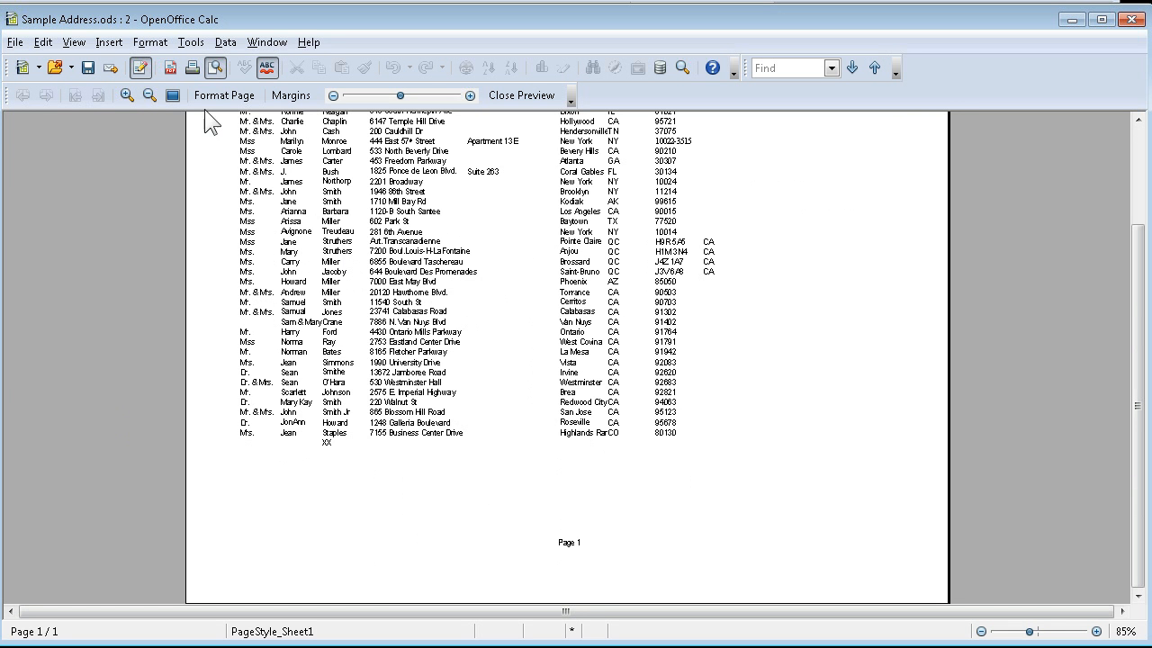
{"action": "scroll", "coordinate": [314, 157], "scroll_direction": "up", "scroll_amount": 3}
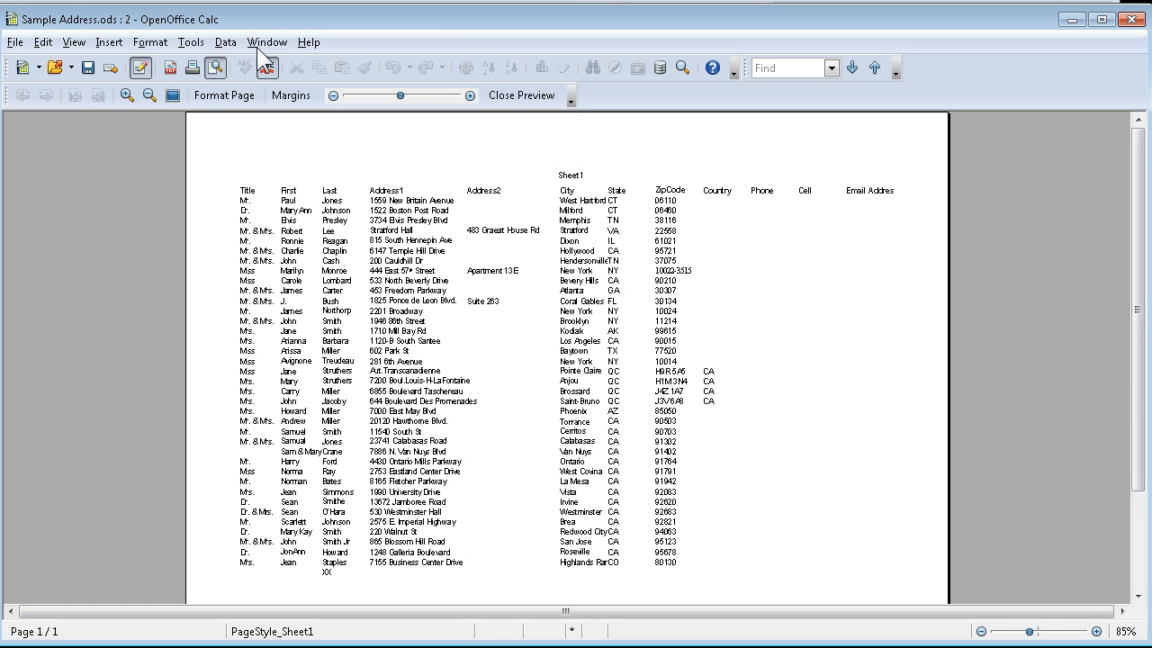
{"action": "left_click", "coordinate": [523, 96]}
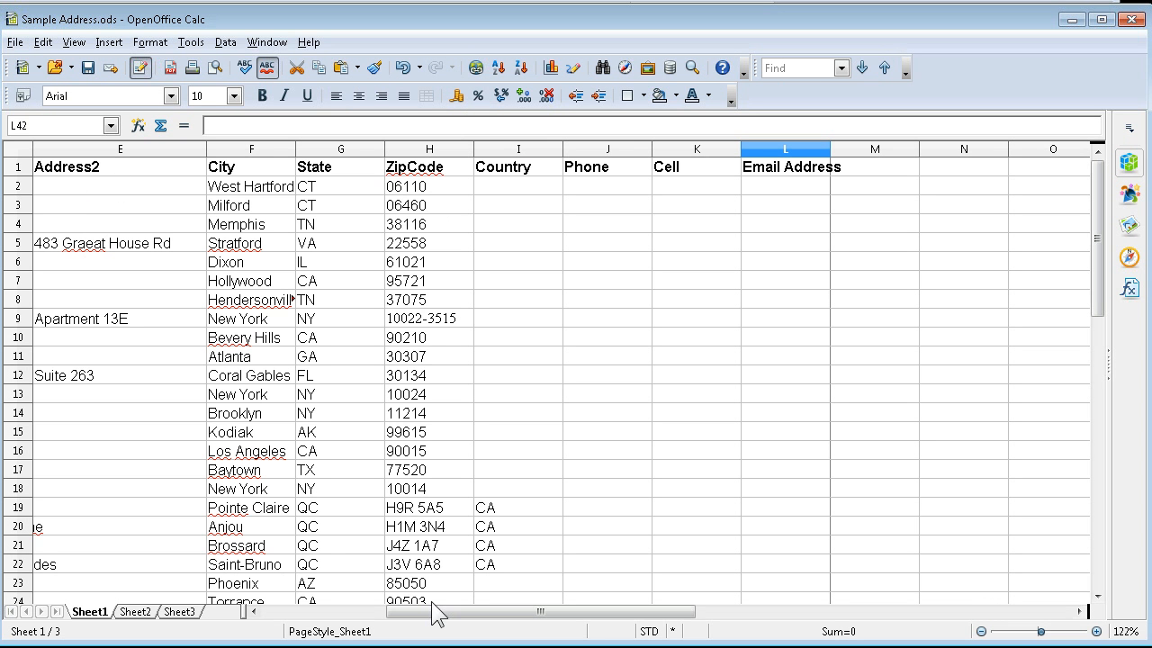
- Split the window horizontally between header row 1 and row 2
{"action": "left_click_drag", "start_coordinate": [433, 603], "coordinate": [263, 599]}
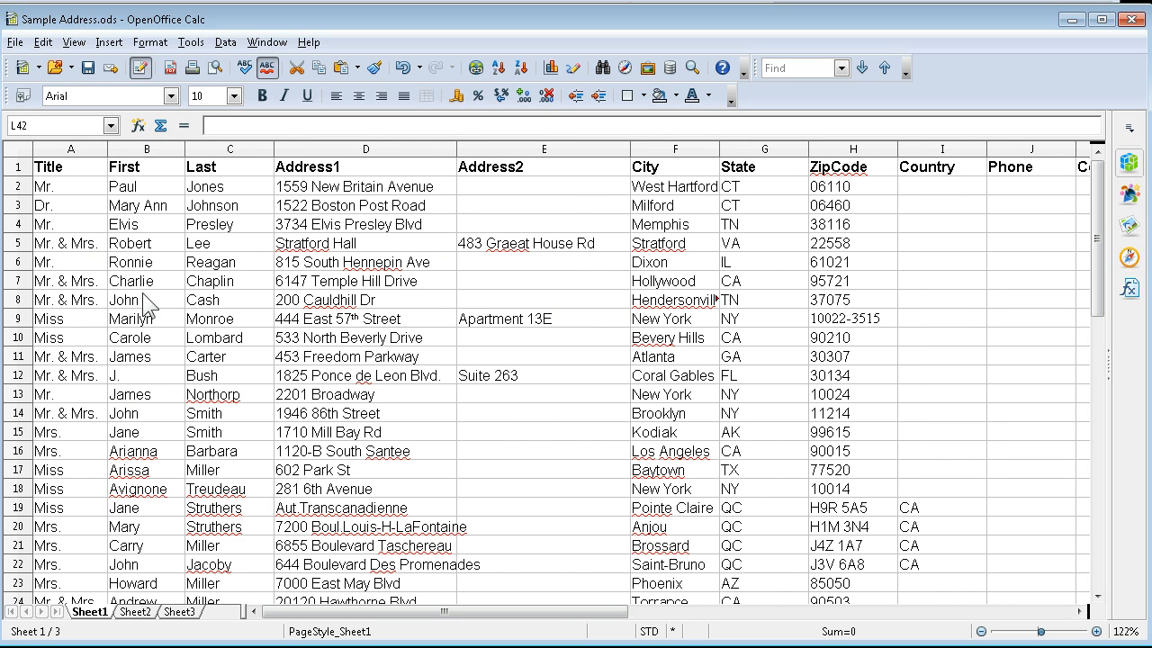
{"action": "left_click", "coordinate": [46, 189]}
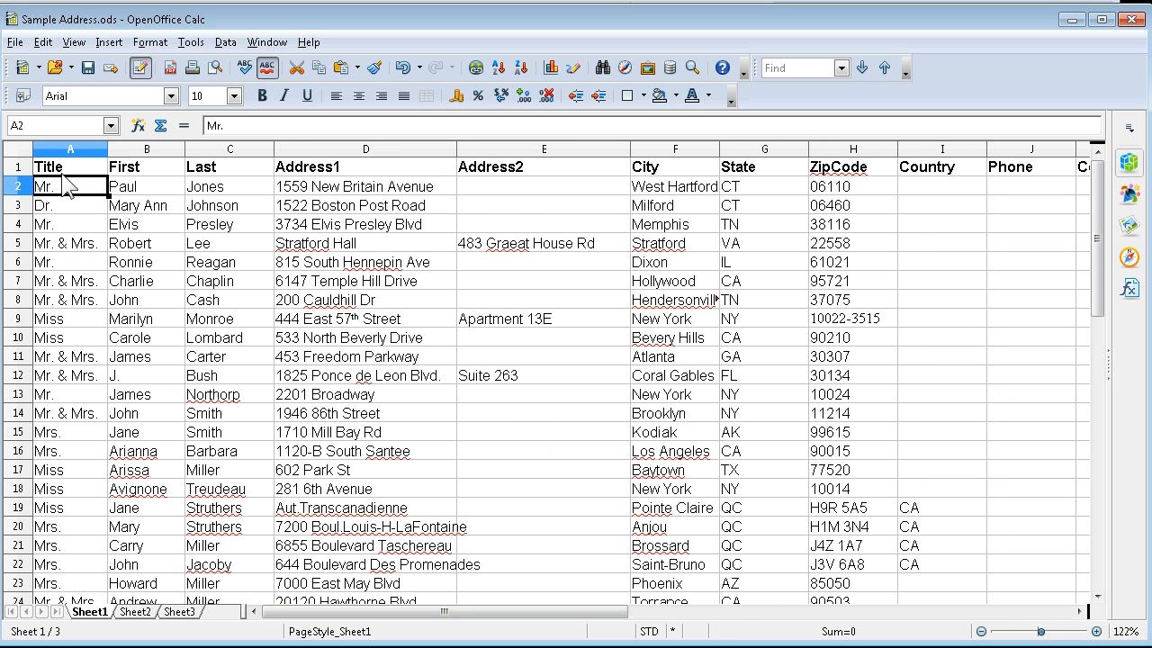
{"action": "left_click", "coordinate": [267, 43]}
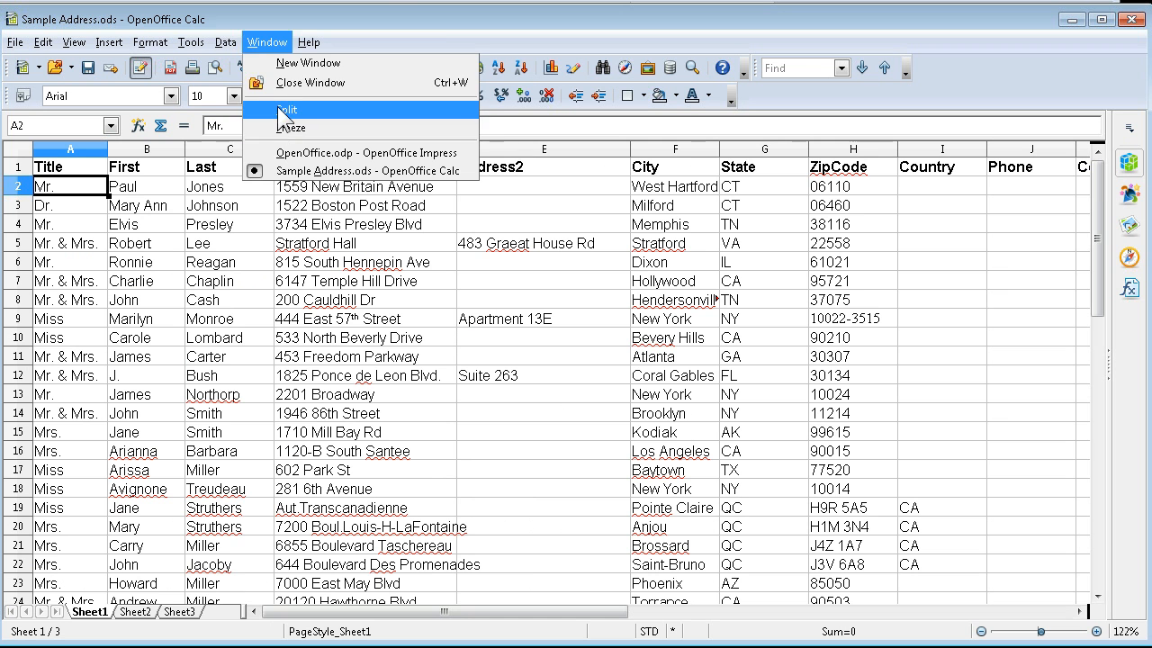
{"action": "left_click", "coordinate": [281, 109]}
{"action": "left_click", "coordinate": [241, 215]}
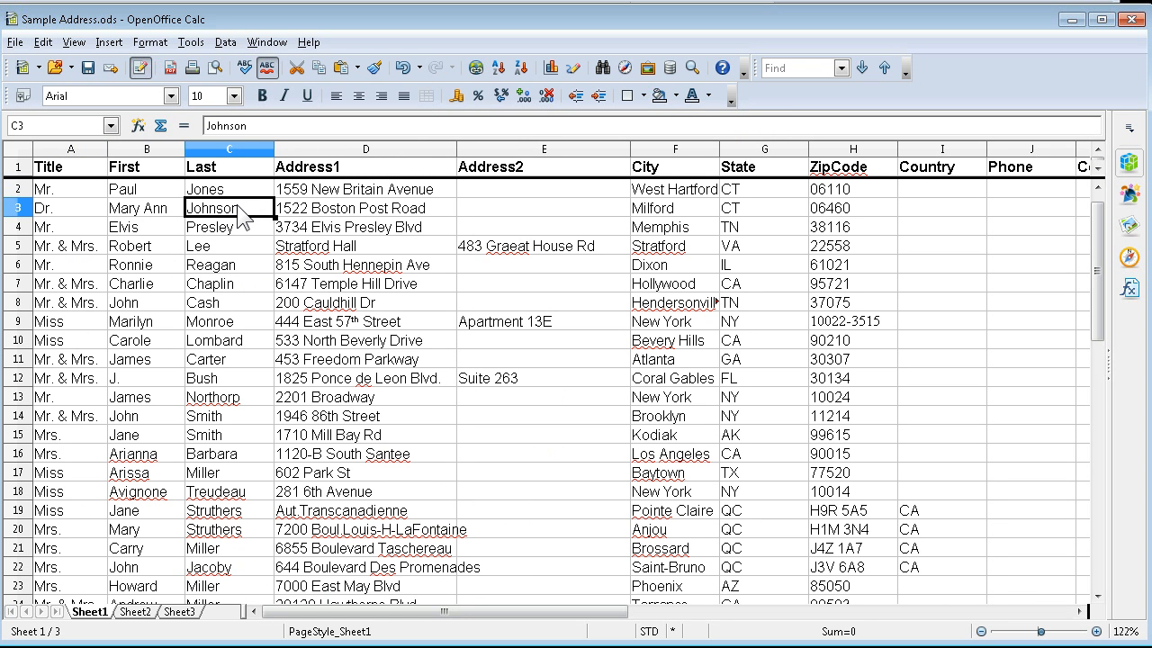
- Move down and back up through the address rows to check how the split header row behaves
{"action": "key", "text": "Down"}
{"action": "key", "text": "Down"}
{"action": "key", "text": "Down"}
{"action": "key", "text": "Down"}
{"action": "key", "text": "Down"}
{"action": "key", "text": "Down"}
{"action": "key", "text": "Down"}
{"action": "key", "text": "Down"}
{"action": "key", "text": "Down"}
{"action": "key", "text": "Down"}
{"action": "key", "text": "Down"}
{"action": "key", "text": "Down"}
{"action": "key", "text": "Down"}
{"action": "key", "text": "Down"}
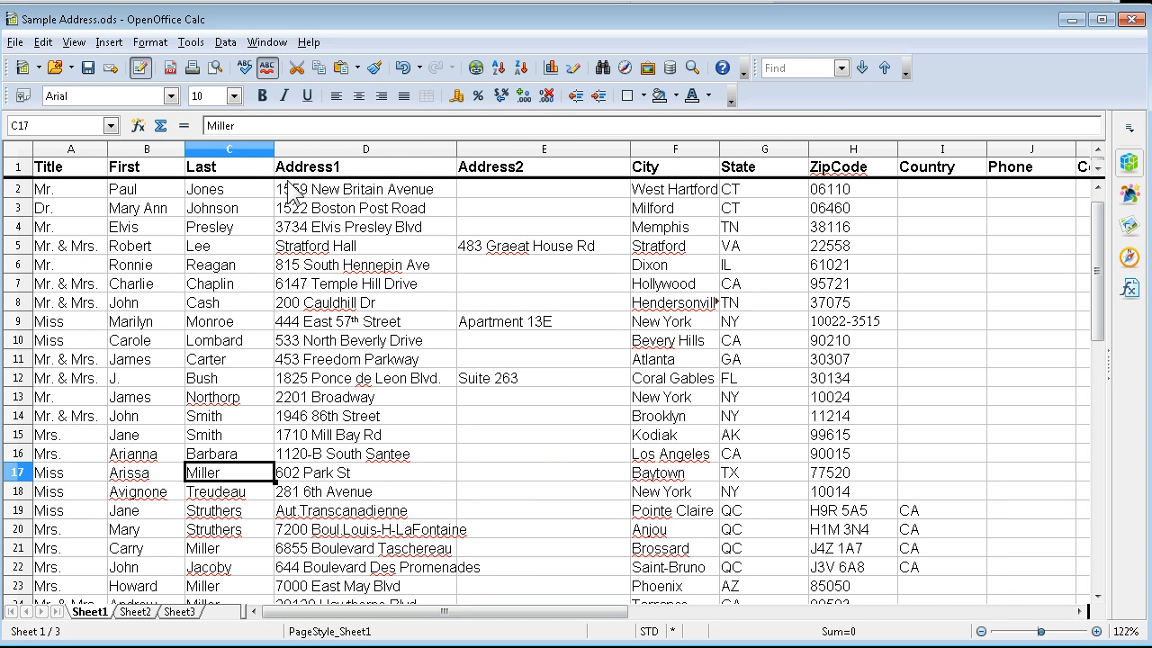
{"action": "key", "text": "Down"}
{"action": "key", "text": "Down"}
{"action": "key", "text": "Down"}
{"action": "key", "text": "Down"}
{"action": "key", "text": "Down"}
{"action": "key", "text": "Down"}
{"action": "key", "text": "Down"}
{"action": "key", "text": "Down"}
{"action": "key", "text": "Down"}
{"action": "key", "text": "Down"}
{"action": "key", "text": "Down"}
{"action": "key", "text": "Down"}
{"action": "key", "text": "Down"}
{"action": "key", "text": "Down"}
{"action": "key", "text": "Down"}
{"action": "key", "text": "Down"}
{"action": "key", "text": "Down"}
{"action": "key", "text": "Down"}
{"action": "key", "text": "Down"}
{"action": "key", "text": "Down"}
{"action": "key", "text": "Down"}
{"action": "key", "text": "Down"}
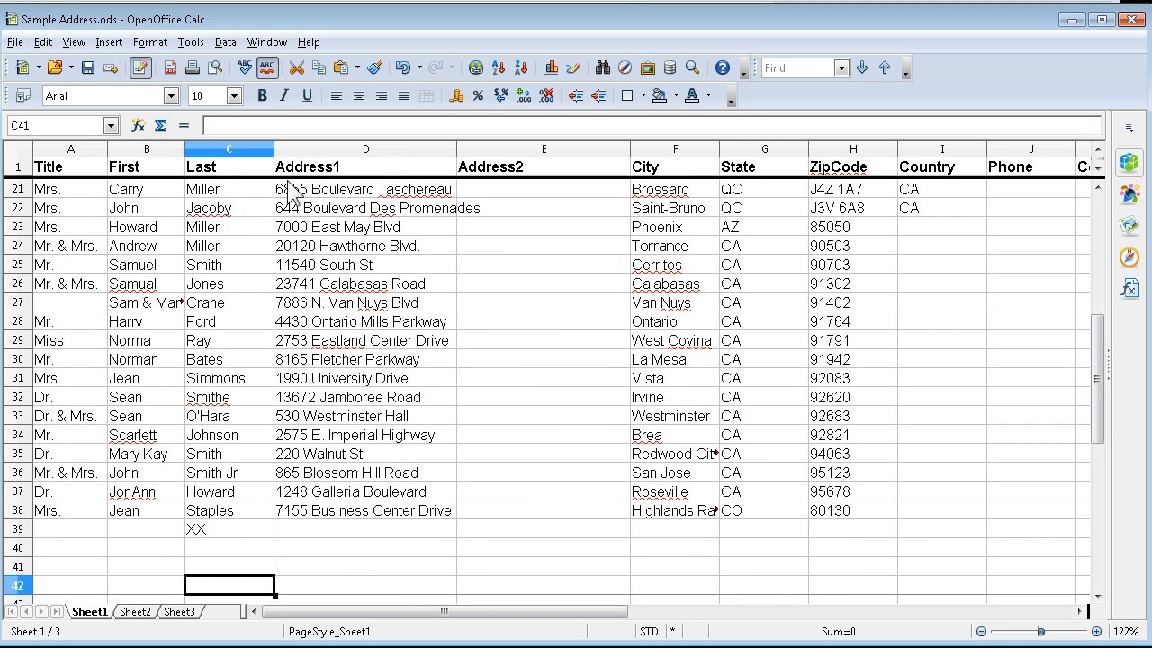
{"action": "key", "text": "Up"}
{"action": "key", "text": "Up"}
{"action": "key", "text": "Up"}
{"action": "key", "text": "Up"}
{"action": "key", "text": "Up"}
{"action": "key", "text": "Up"}
{"action": "key", "text": "Up"}
{"action": "key", "text": "Up"}
{"action": "key", "text": "Up"}
{"action": "key", "text": "Up"}
{"action": "key", "text": "Up"}
{"action": "key", "text": "Up"}
{"action": "key", "text": "Up"}
{"action": "key", "text": "Up"}
{"action": "key", "text": "Up"}
{"action": "key", "text": "Up"}
{"action": "key", "text": "Up"}
{"action": "key", "text": "Up"}
{"action": "key", "text": "Up"}
{"action": "key", "text": "Up"}
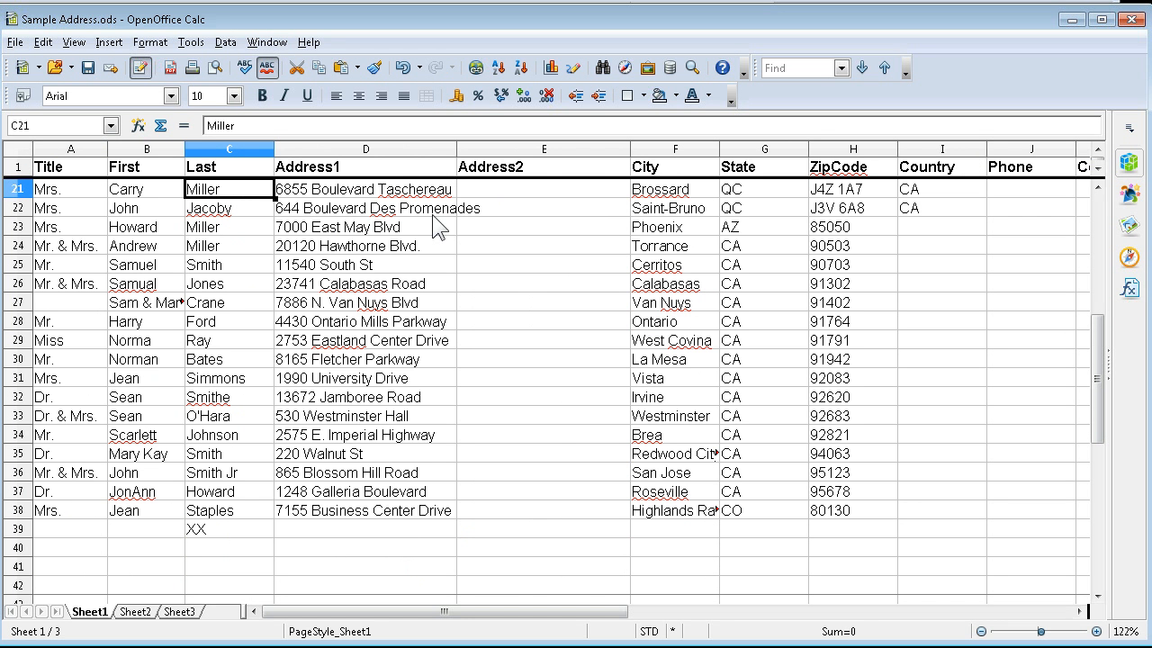
{"action": "scroll", "coordinate": [414, 297], "scroll_direction": "up", "scroll_amount": 7}
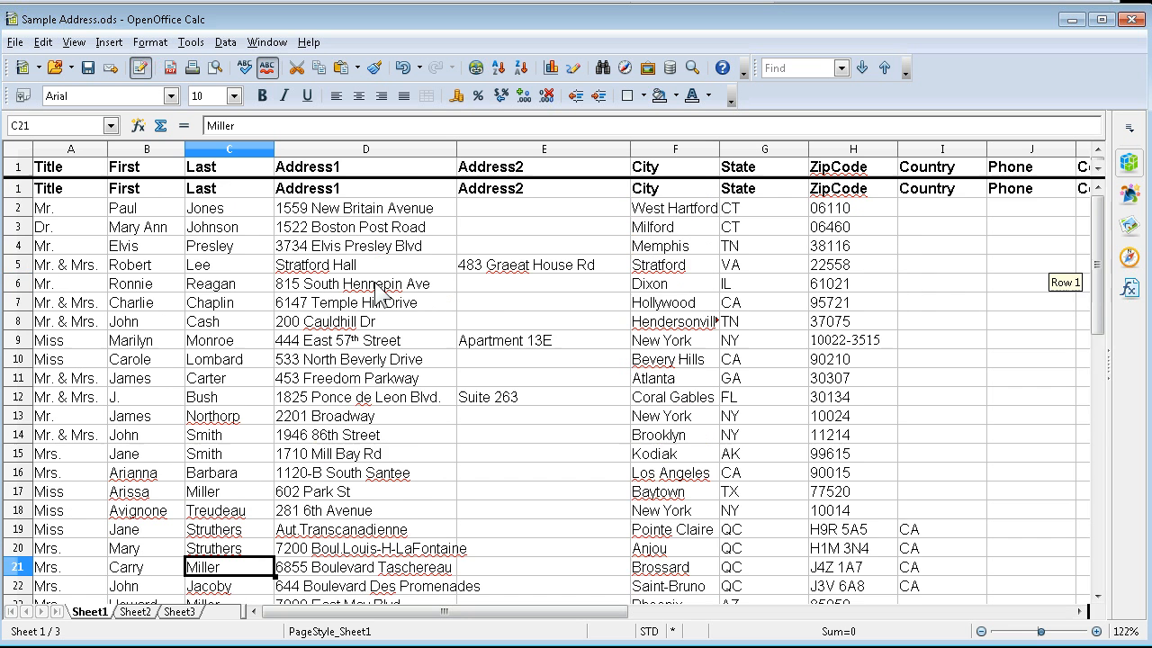
{"action": "scroll", "coordinate": [286, 270], "scroll_direction": "down", "scroll_amount": 2}
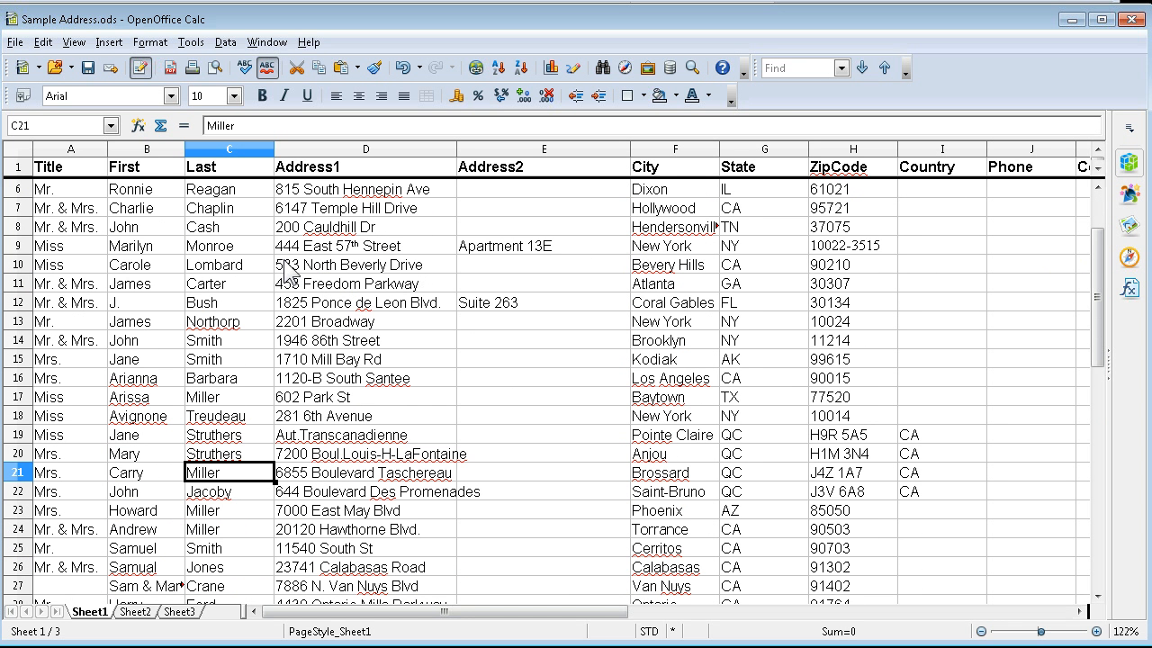
{"action": "scroll", "coordinate": [329, 280], "scroll_direction": "up", "scroll_amount": 2}
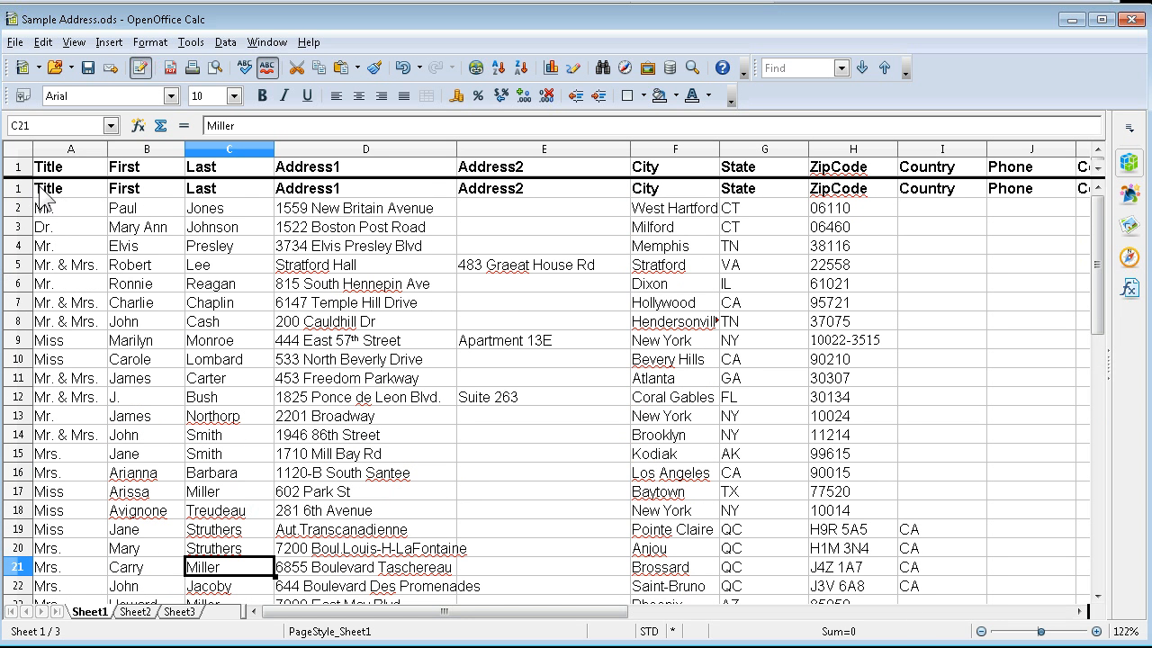
- Select the address list cells A1:L38, including the header row and the Email Address column
{"action": "left_click_drag", "start_coordinate": [50, 189], "coordinate": [74, 379]}
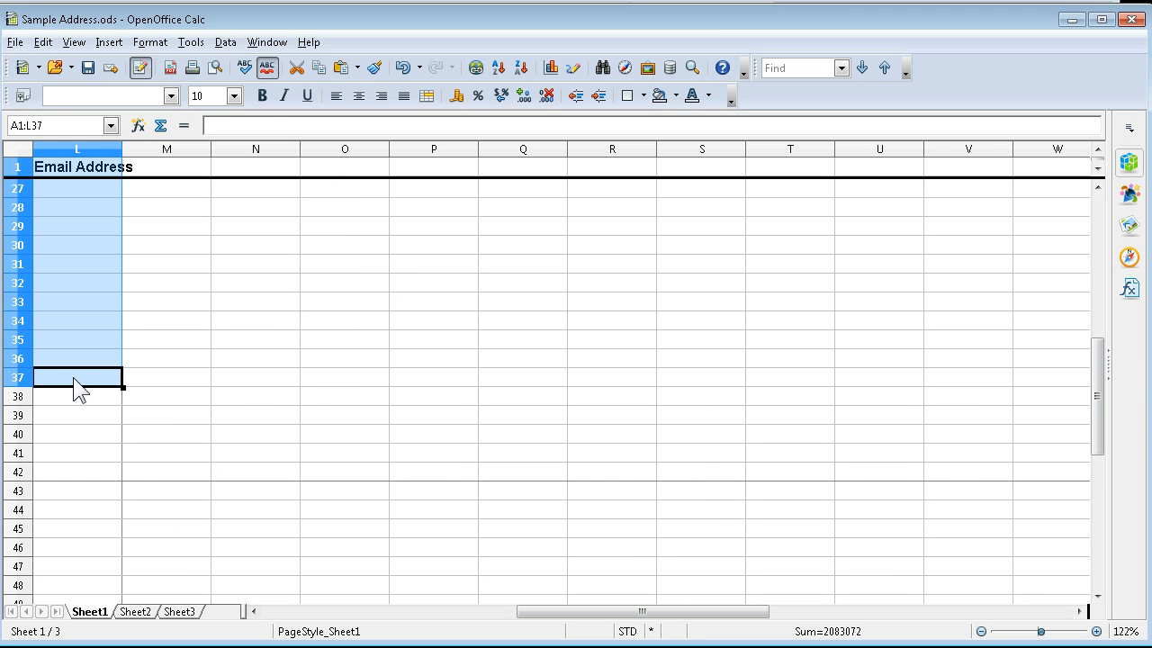
{"action": "left_click", "coordinate": [93, 426], "text": "shift"}
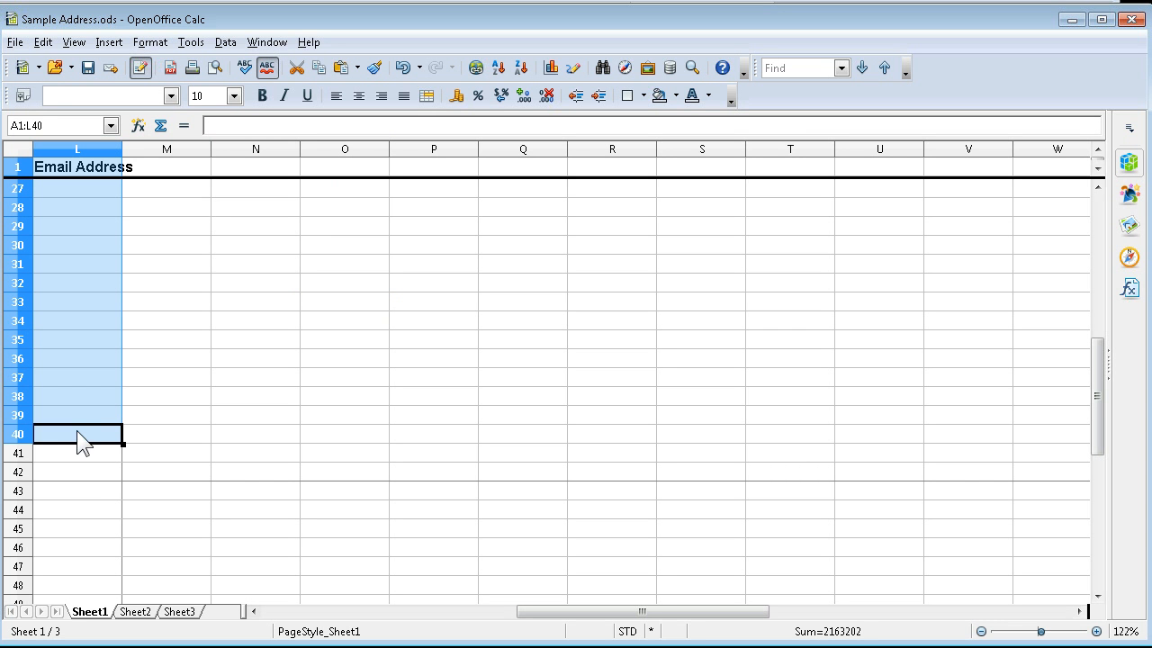
{"action": "left_click", "coordinate": [83, 414], "text": "shift"}
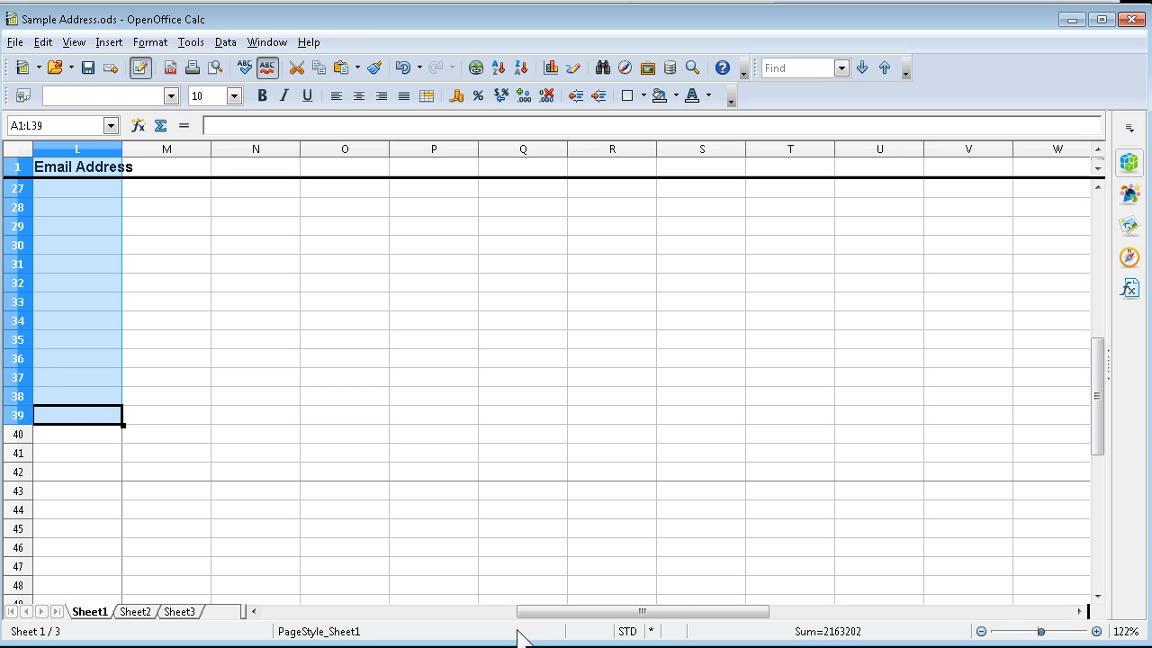
{"action": "left_click_drag", "start_coordinate": [703, 614], "coordinate": [576, 608]}
{"action": "left_click", "coordinate": [615, 400], "text": "shift"}
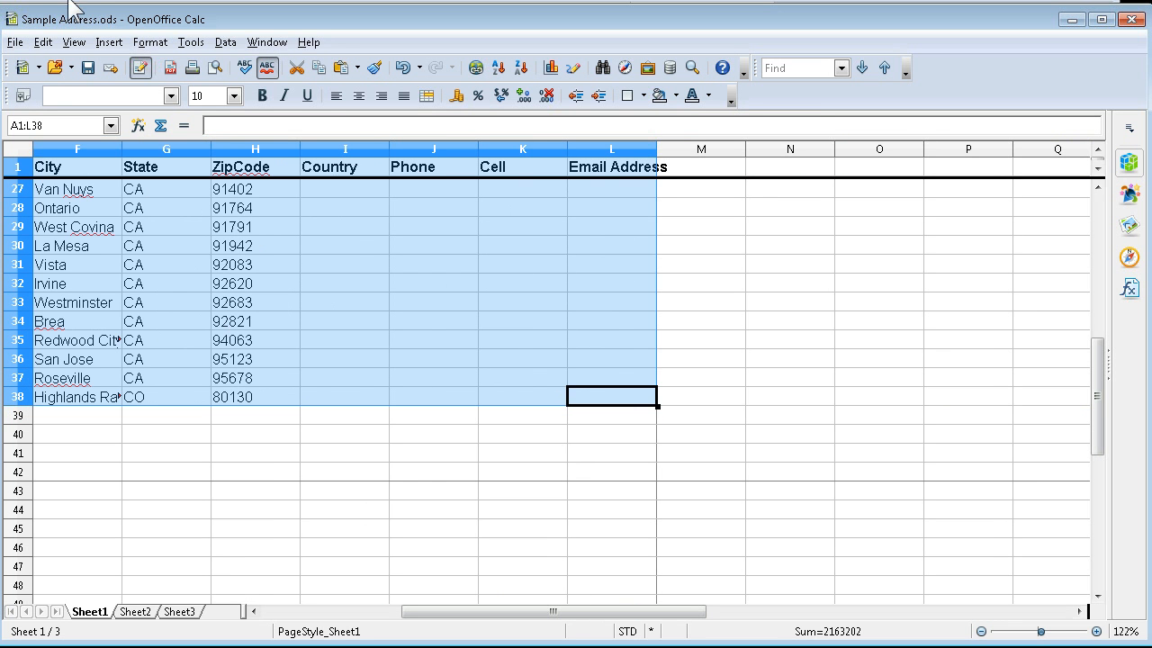
- Sort the selected list ascending by Last with Last as the second key too, treating the range as containing column labels
{"action": "left_click", "coordinate": [225, 42]}
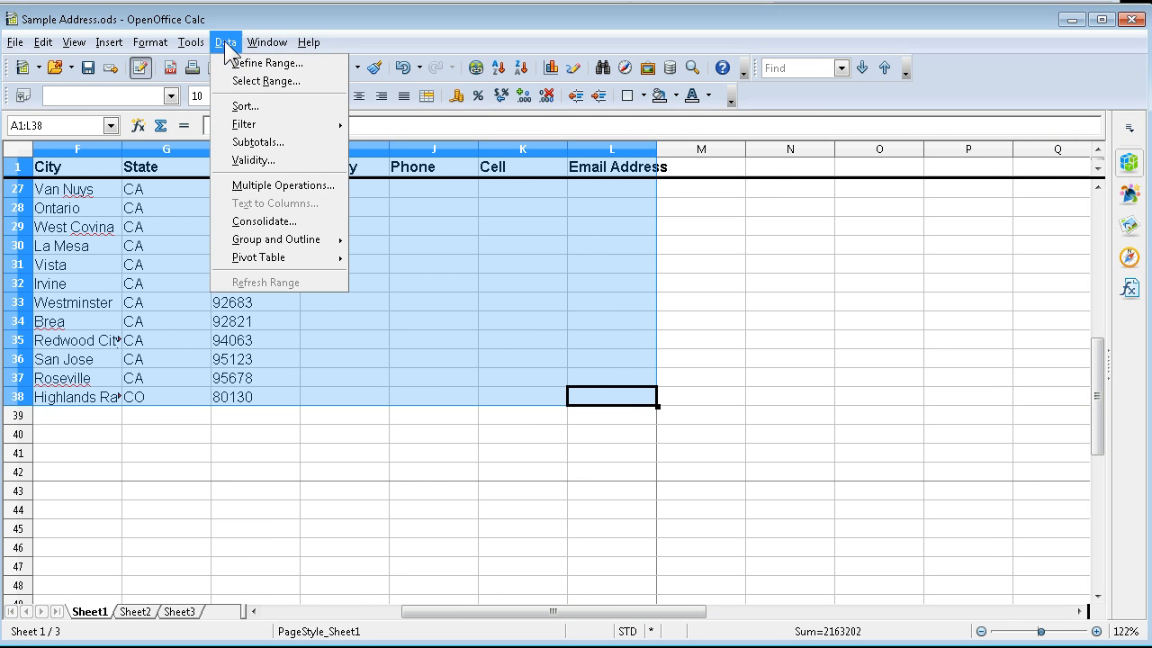
{"action": "left_click", "coordinate": [245, 108]}
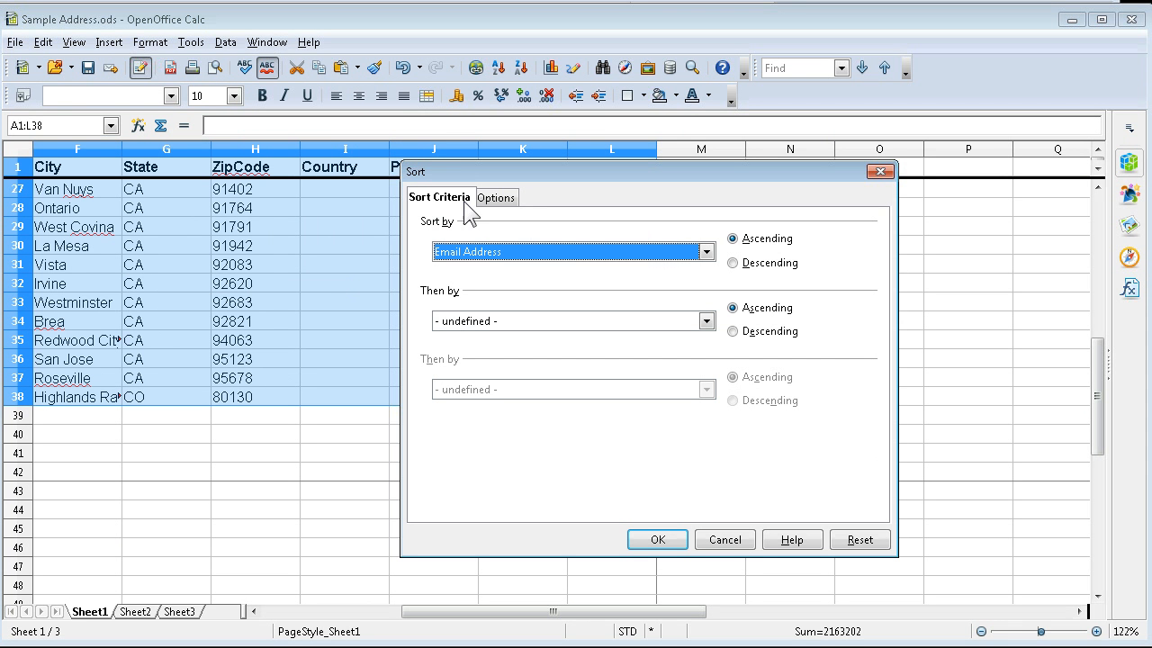
{"action": "left_click", "coordinate": [495, 200]}
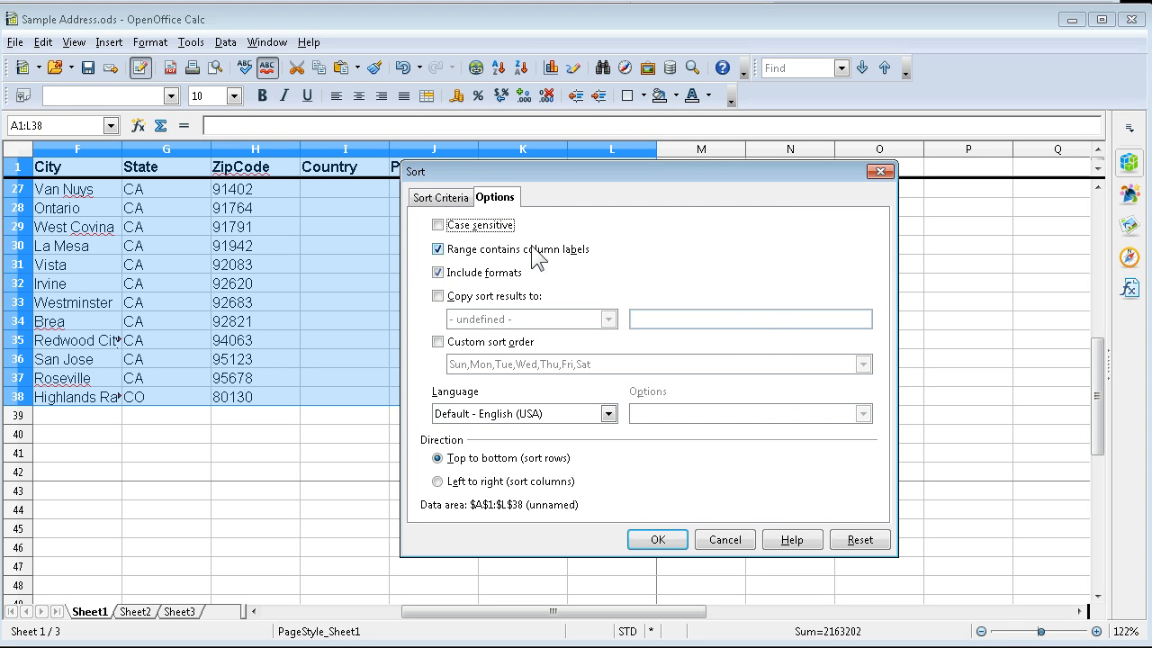
{"action": "left_click", "coordinate": [438, 249]}
{"action": "left_click", "coordinate": [439, 196]}
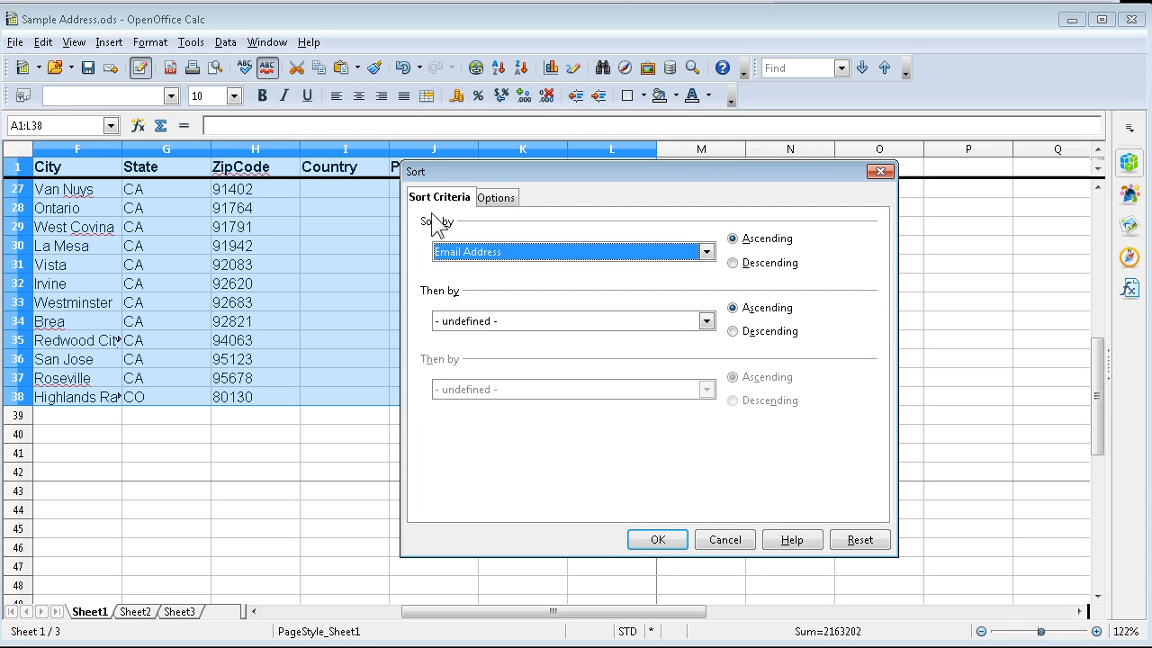
{"action": "left_click", "coordinate": [485, 255]}
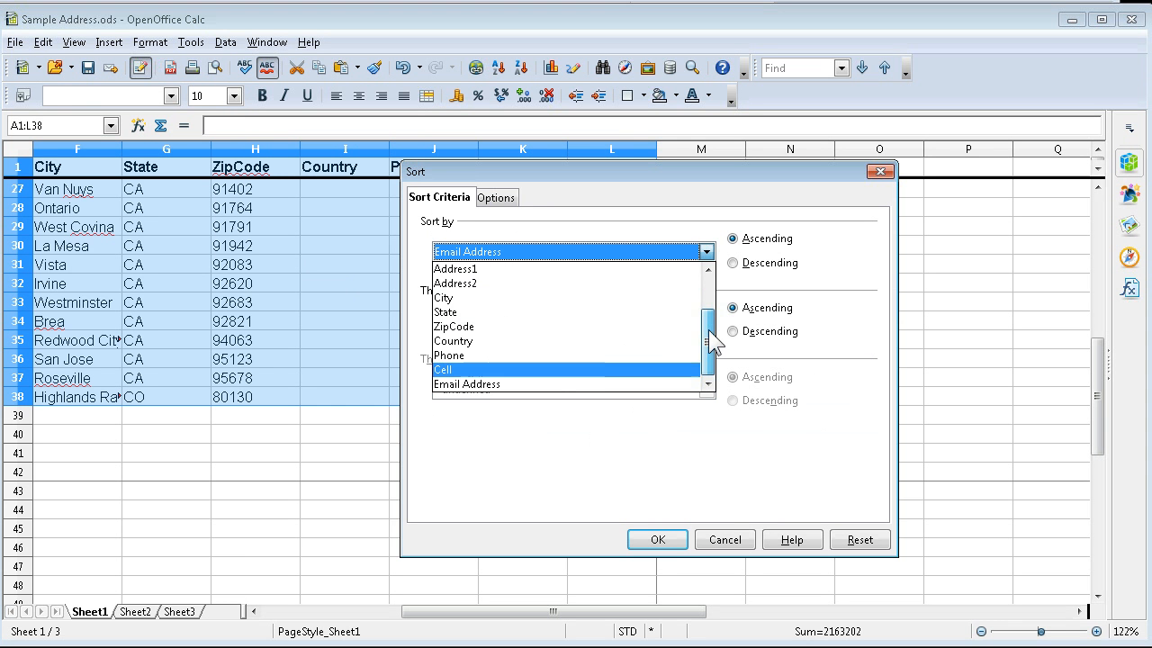
{"action": "left_click_drag", "start_coordinate": [712, 321], "coordinate": [699, 291]}
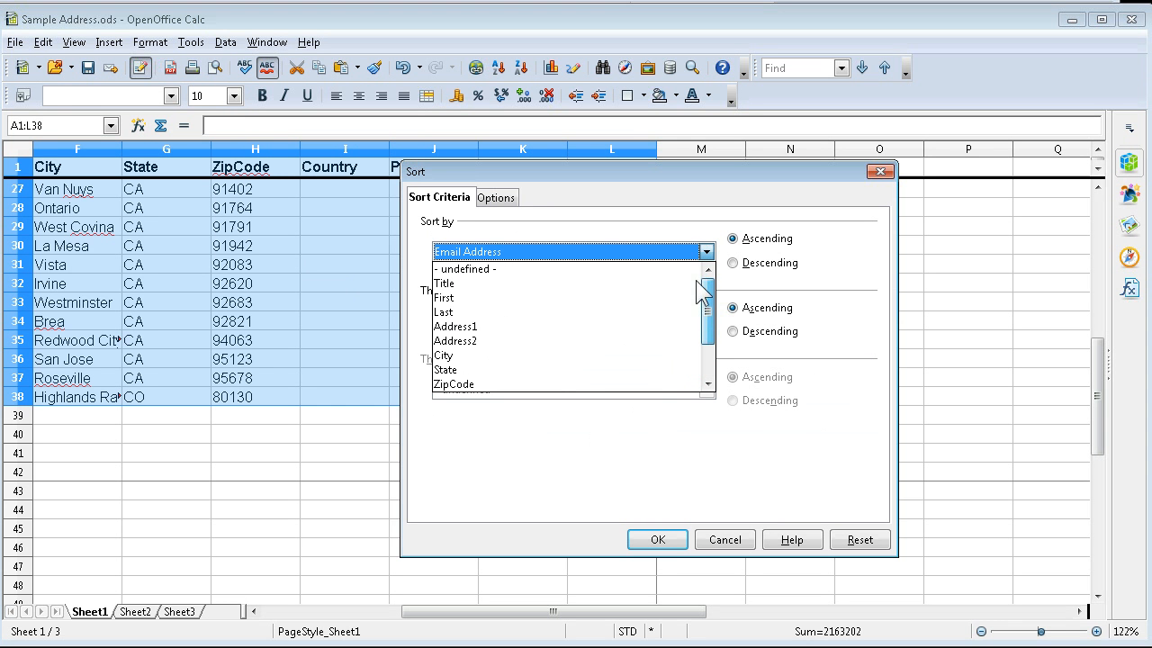
{"action": "left_click", "coordinate": [461, 312]}
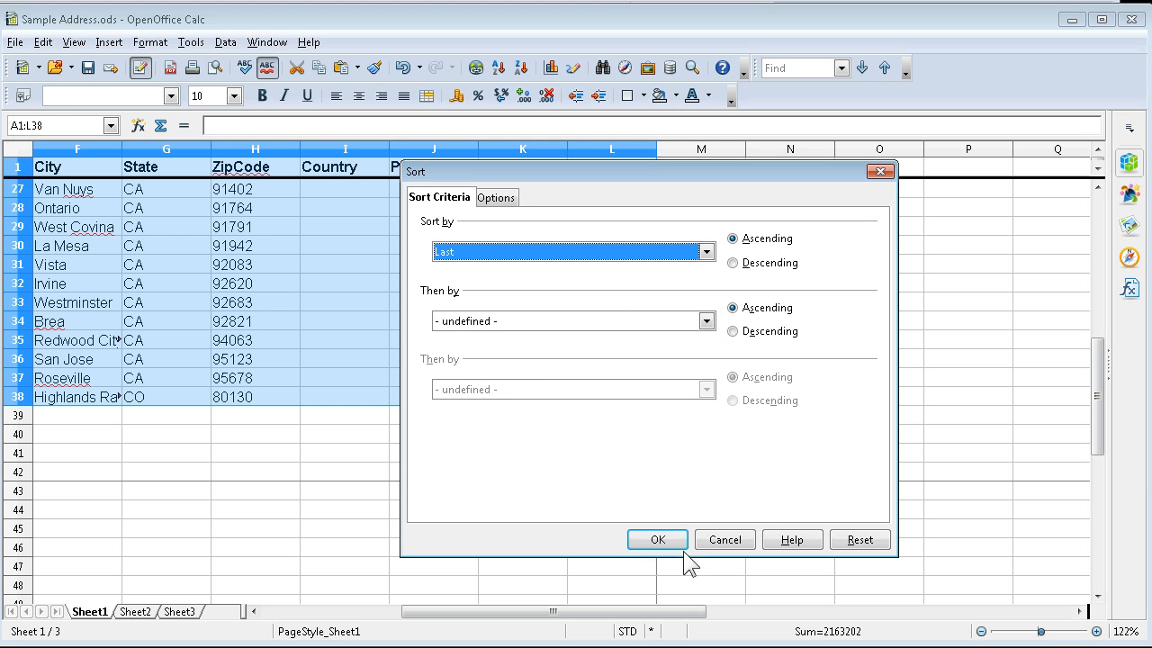
{"action": "left_click", "coordinate": [611, 321]}
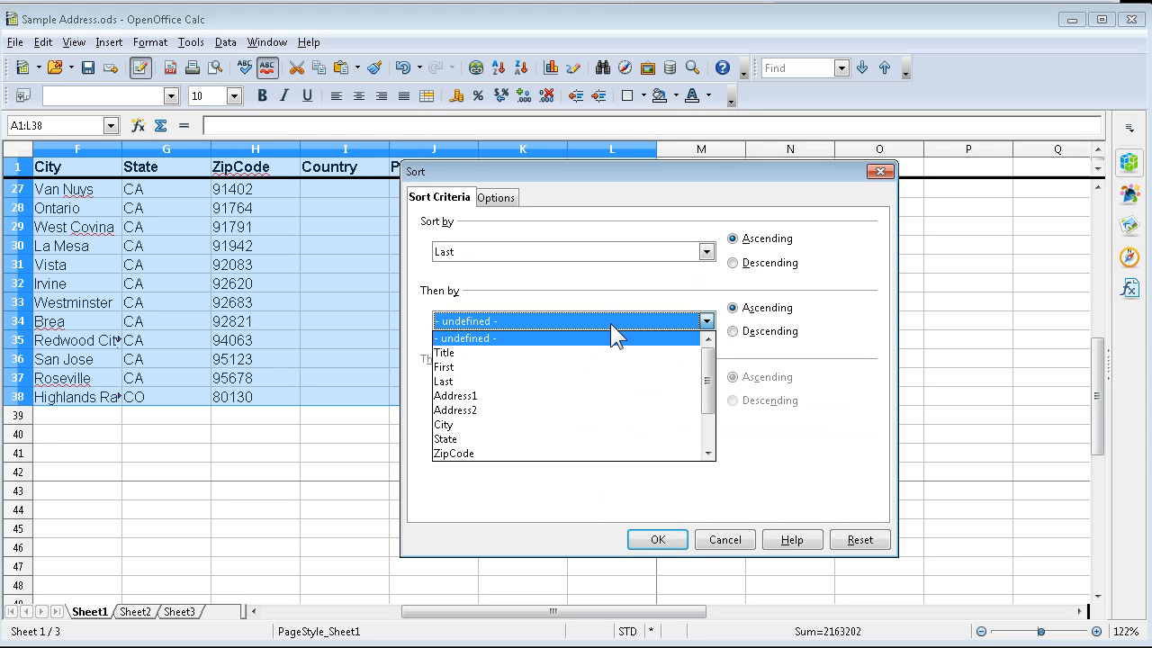
{"action": "left_click", "coordinate": [494, 375]}
{"action": "left_click", "coordinate": [658, 540]}
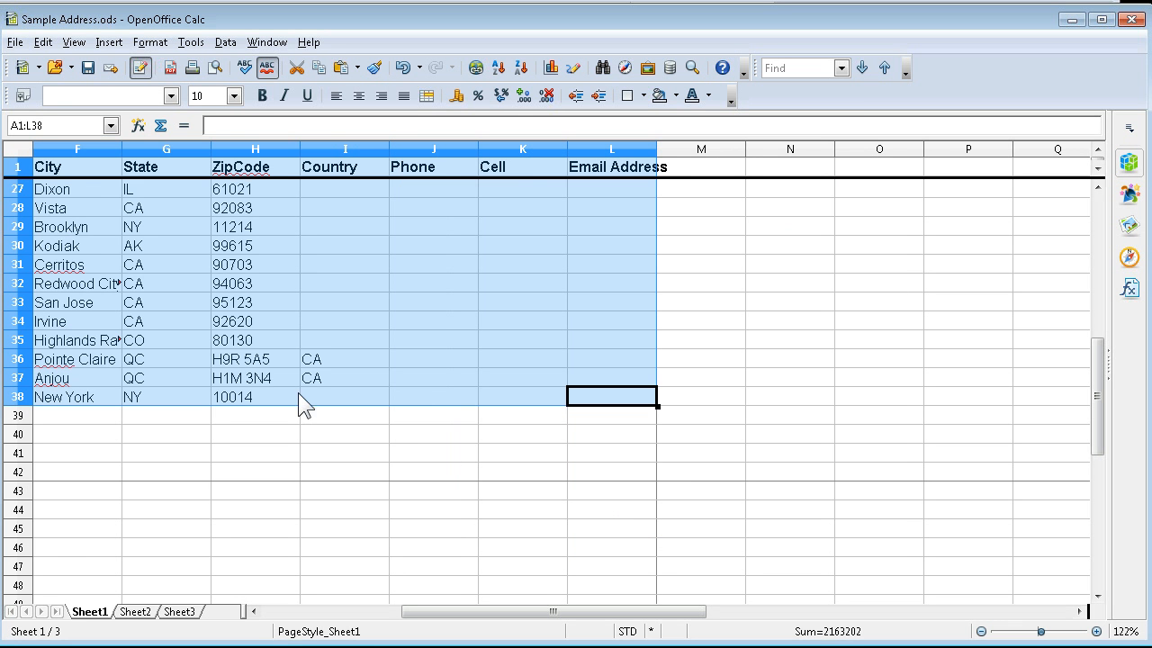
- Clear the selection and look through the rows from the Title column onward to check the last-name order
{"action": "left_click", "coordinate": [447, 586]}
{"action": "mouse_move", "coordinate": [447, 585]}
{"action": "left_mouse_down"}
{"action": "mouse_move", "coordinate": [399, 621]}
{"action": "mouse_move", "coordinate": [463, 635]}
{"action": "mouse_move", "coordinate": [450, 592]}
{"action": "left_mouse_up"}
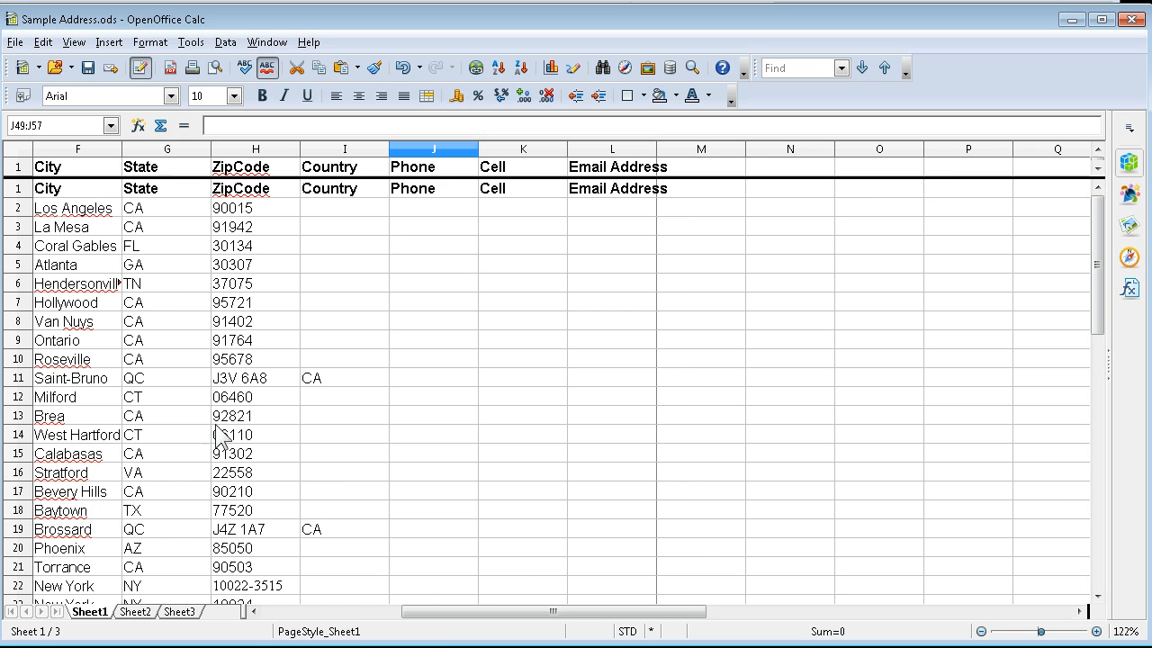
{"action": "left_click_drag", "start_coordinate": [440, 613], "coordinate": [301, 623]}
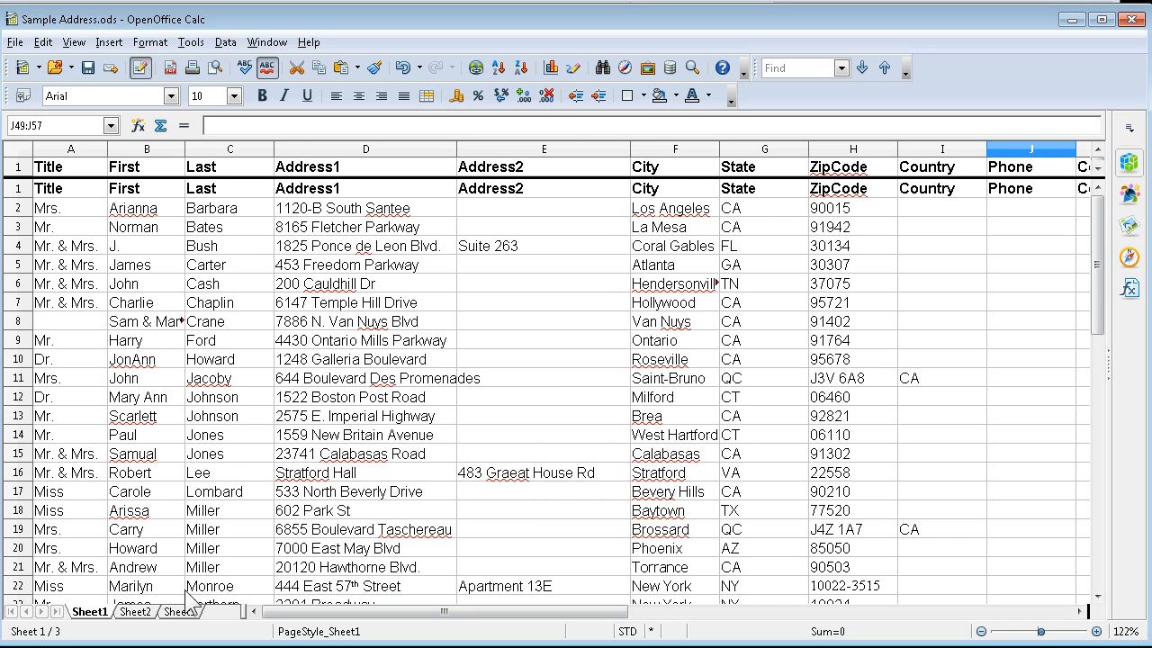
{"action": "scroll", "coordinate": [149, 427], "scroll_direction": "down", "scroll_amount": 3}
{"action": "scroll", "coordinate": [149, 428], "scroll_direction": "down", "scroll_amount": 3}
{"action": "scroll", "coordinate": [144, 430], "scroll_direction": "up", "scroll_amount": 6}
- Select A1:L38 and sort it ascending by ZipCode, then by Last
{"action": "left_click_drag", "start_coordinate": [49, 188], "coordinate": [630, 315]}
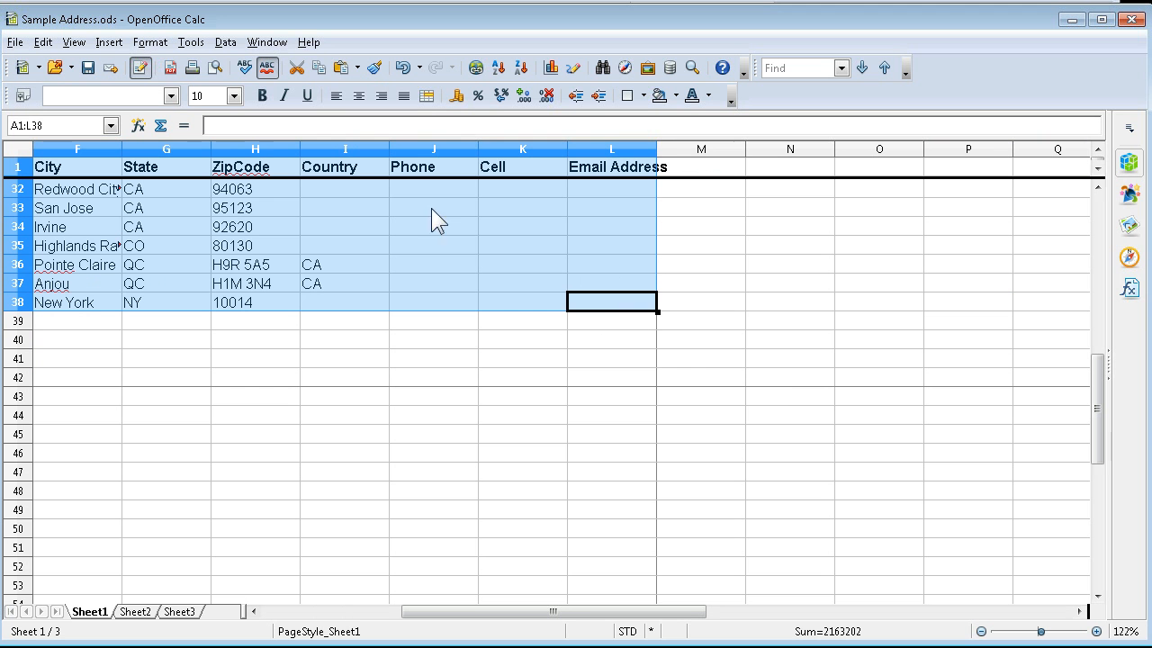
{"action": "left_click", "coordinate": [225, 42]}
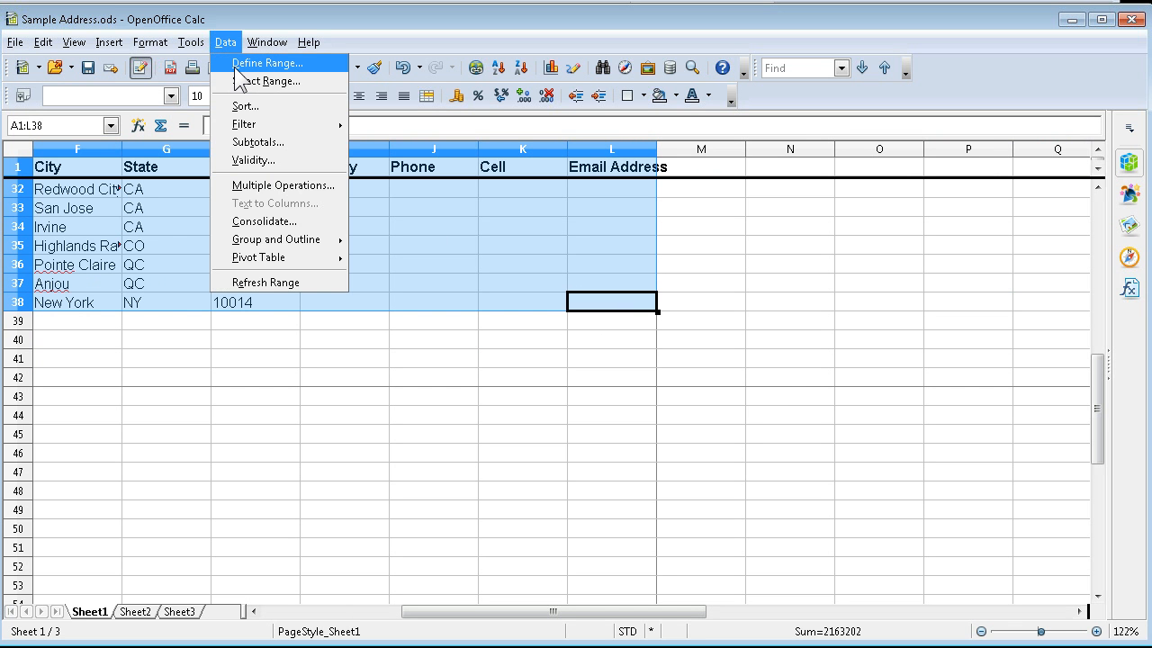
{"action": "left_click", "coordinate": [248, 108]}
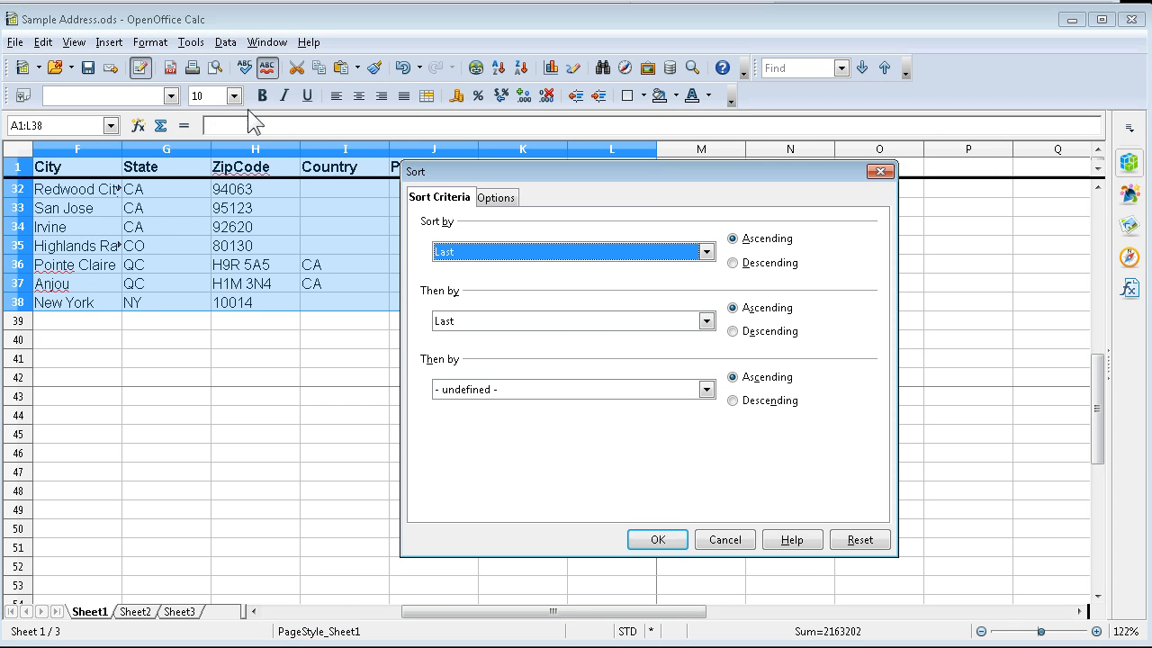
{"action": "left_click", "coordinate": [707, 252]}
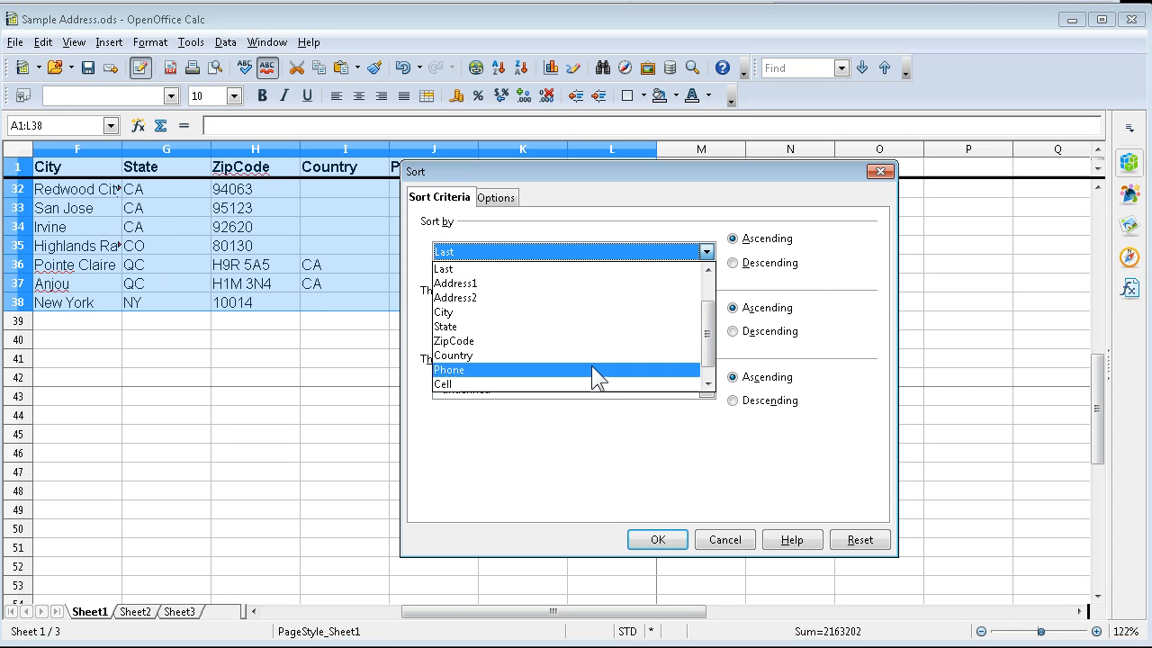
{"action": "left_click", "coordinate": [561, 340]}
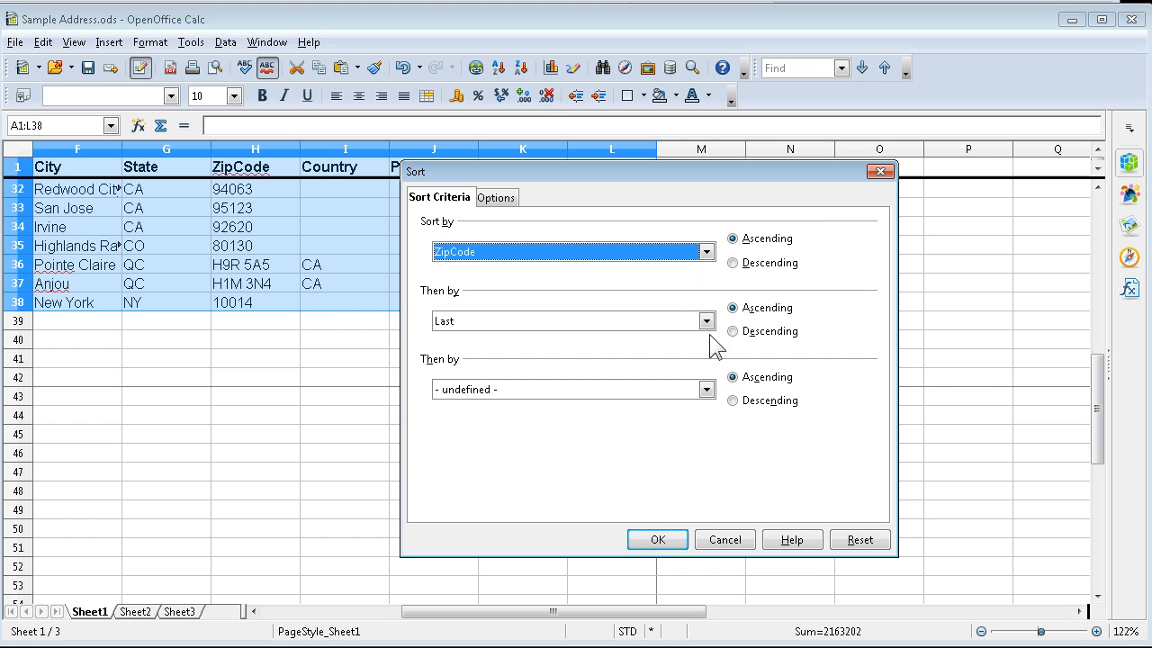
{"action": "left_click", "coordinate": [656, 543]}
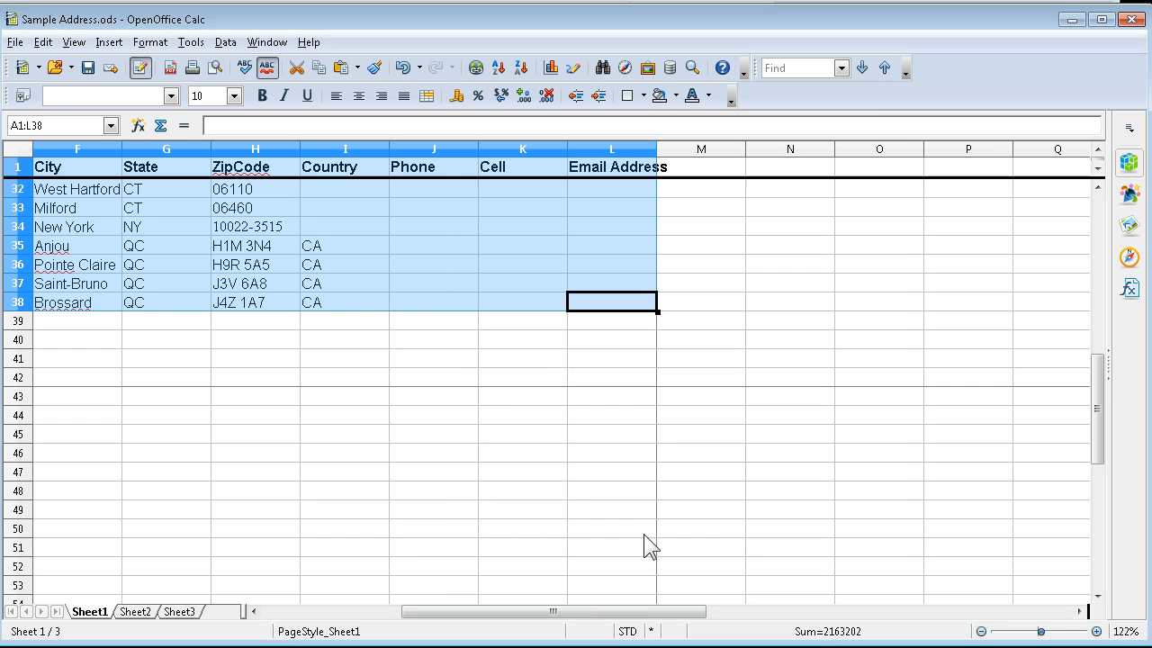
- Look through the whole list from its first column, down and back up, to check the ZipCode order
{"action": "scroll", "coordinate": [400, 346], "scroll_direction": "up", "scroll_amount": 10}
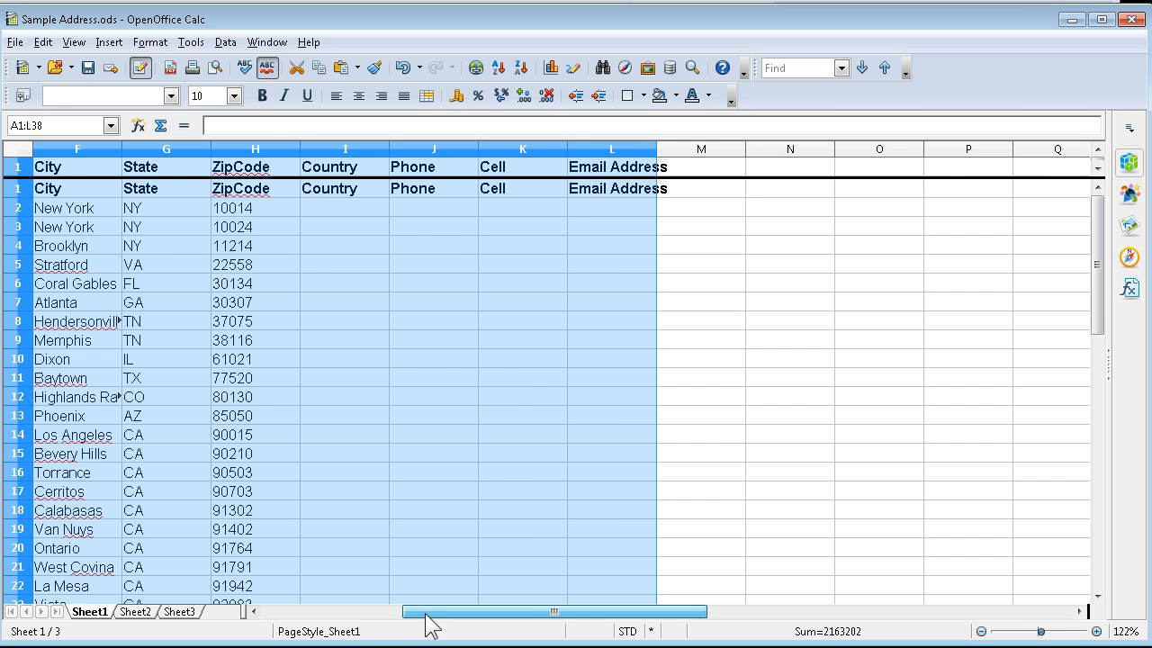
{"action": "left_click_drag", "start_coordinate": [426, 613], "coordinate": [293, 626]}
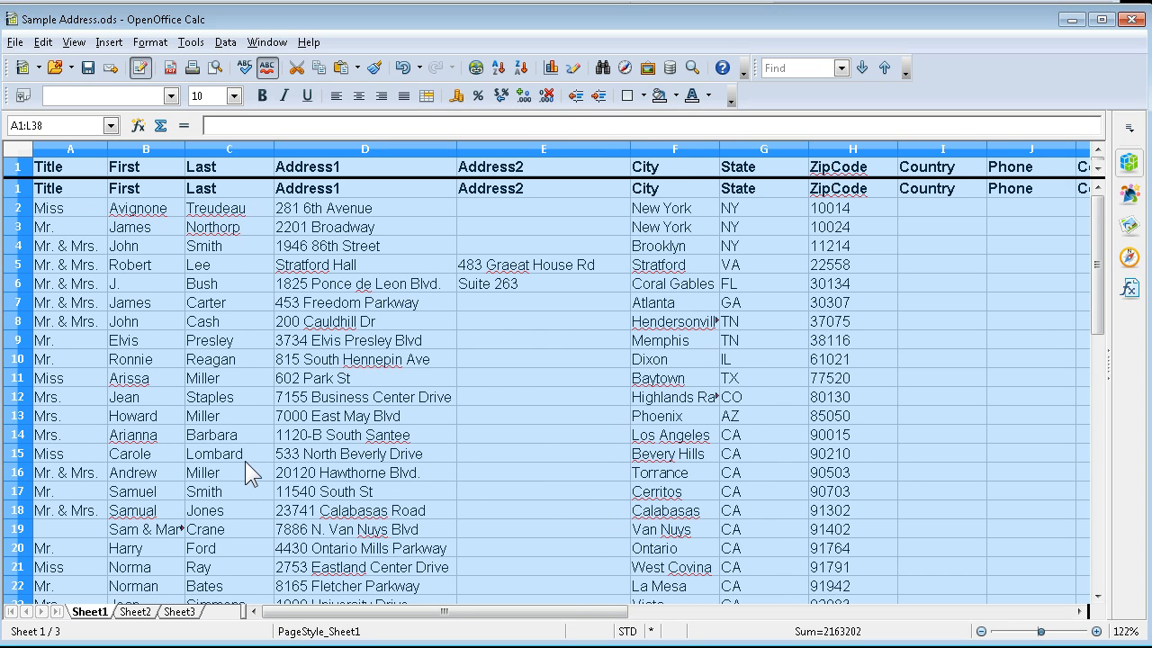
{"action": "scroll", "coordinate": [248, 457], "scroll_direction": "down", "scroll_amount": 6}
{"action": "scroll", "coordinate": [249, 459], "scroll_direction": "up", "scroll_amount": 3}
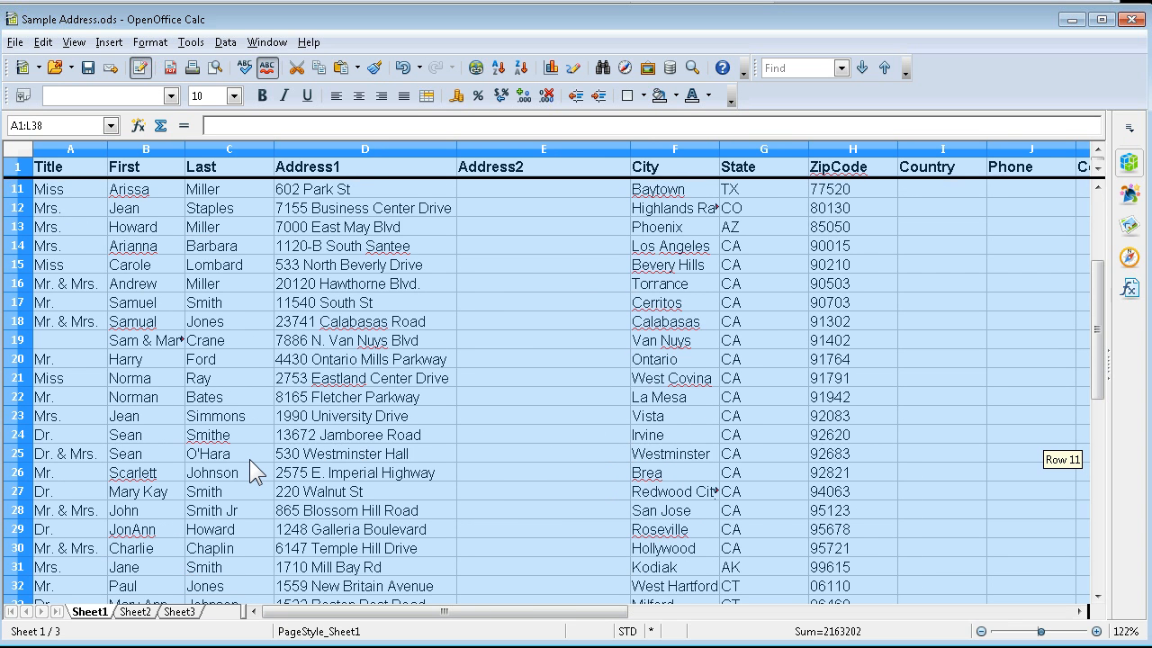
{"action": "scroll", "coordinate": [249, 459], "scroll_direction": "down", "scroll_amount": 2}
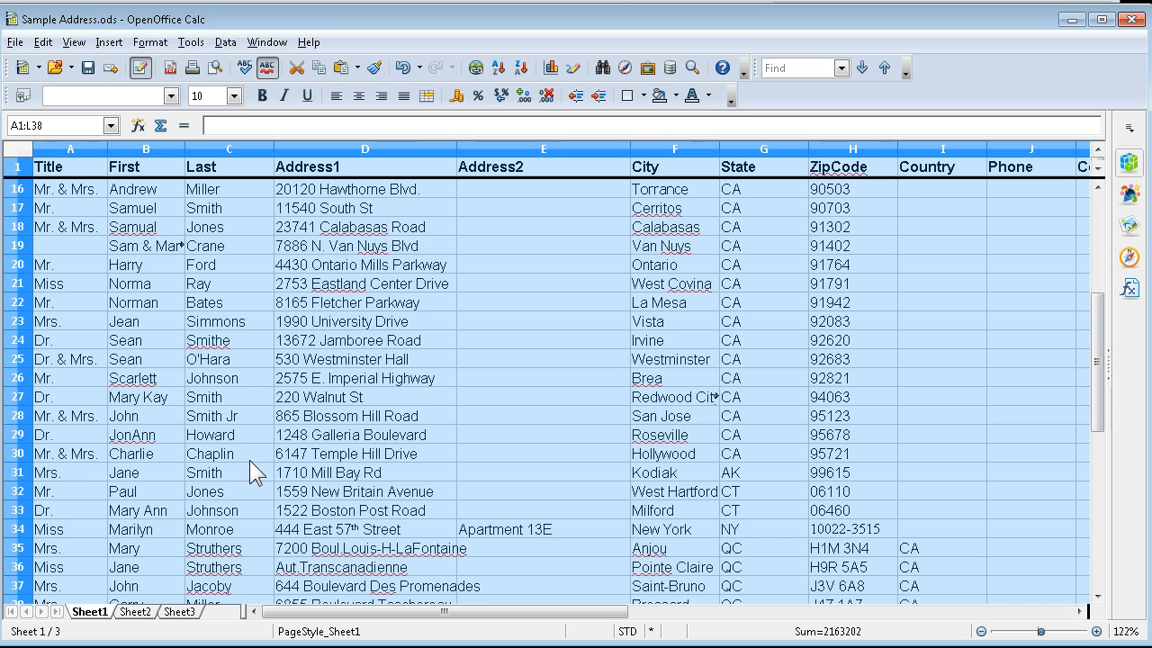
{"action": "scroll", "coordinate": [249, 460], "scroll_direction": "up", "scroll_amount": 5}
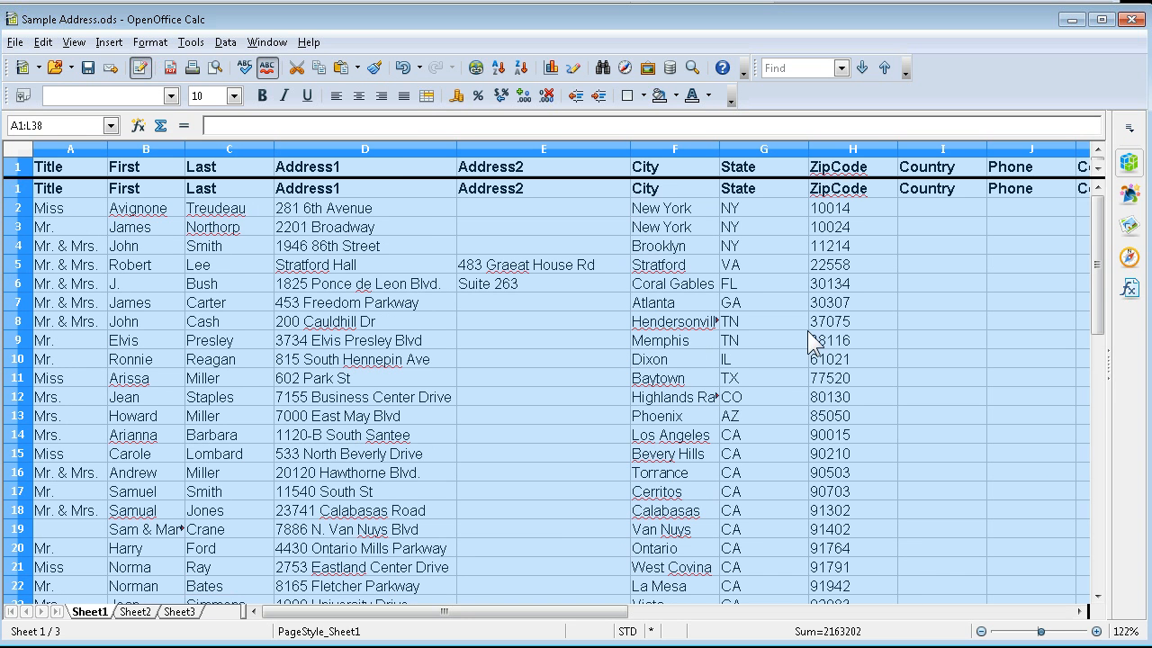
- Examine the ZipCode entries in H2 and H31 to H33, inspecting the contents of H31, to compare how they are stored
{"action": "left_click", "coordinate": [828, 210]}
{"action": "scroll", "coordinate": [827, 412], "scroll_direction": "down", "scroll_amount": 10}
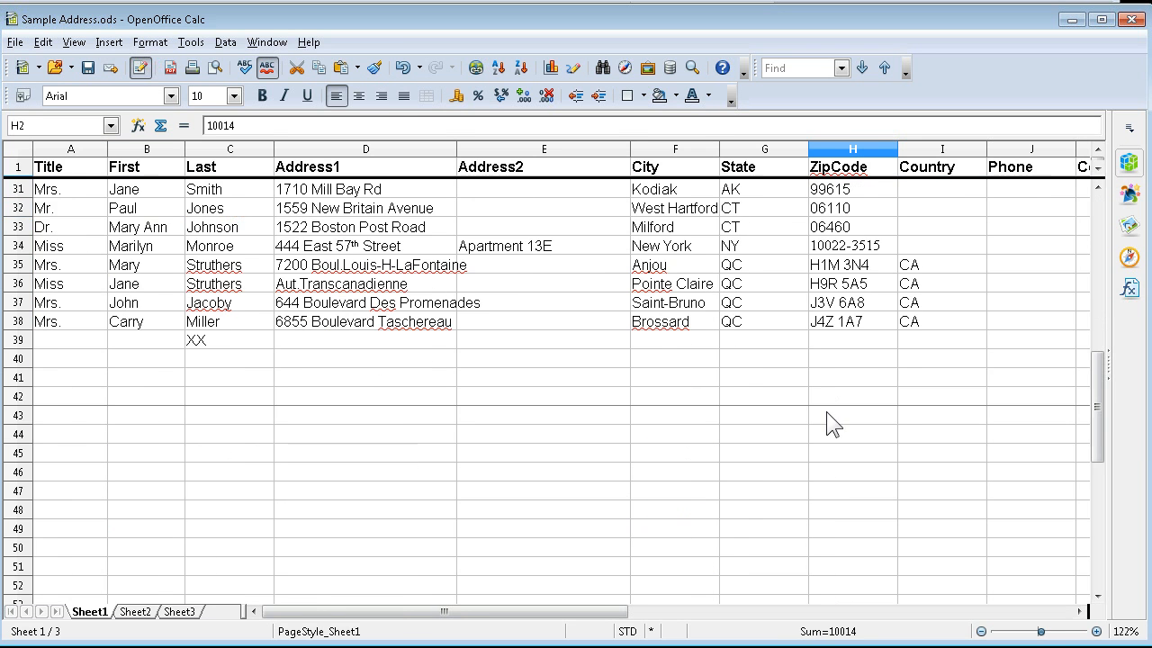
{"action": "scroll", "coordinate": [828, 378], "scroll_direction": "up", "scroll_amount": 2}
{"action": "left_click", "coordinate": [833, 321]}
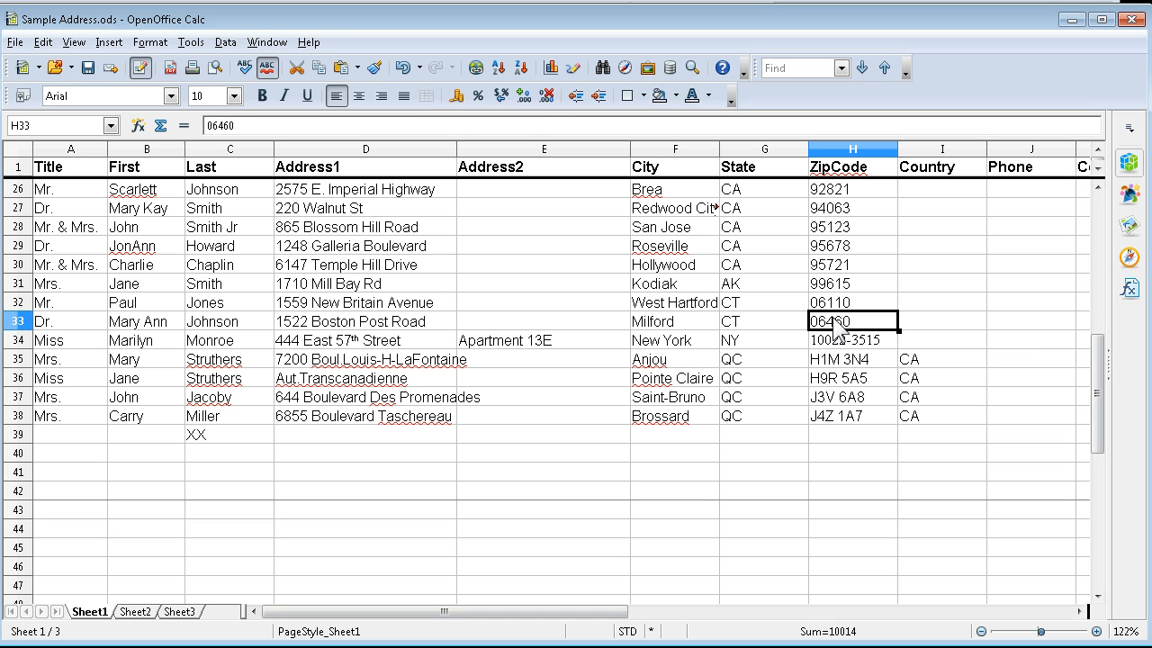
{"action": "left_click", "coordinate": [828, 283]}
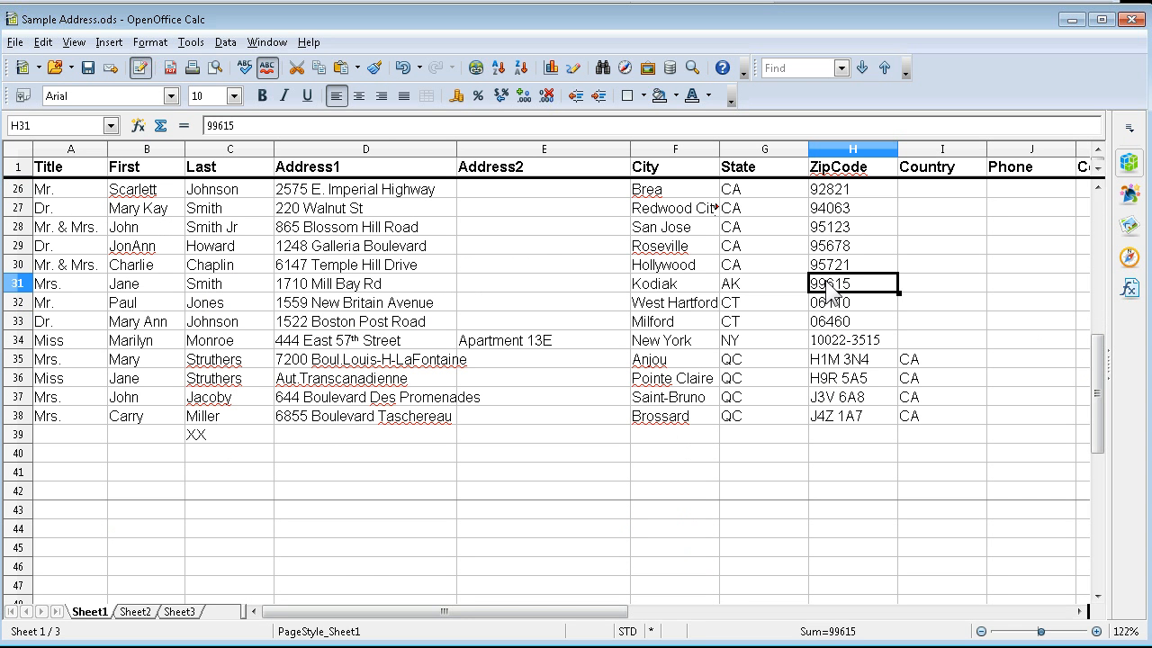
{"action": "double_click", "coordinate": [839, 283]}
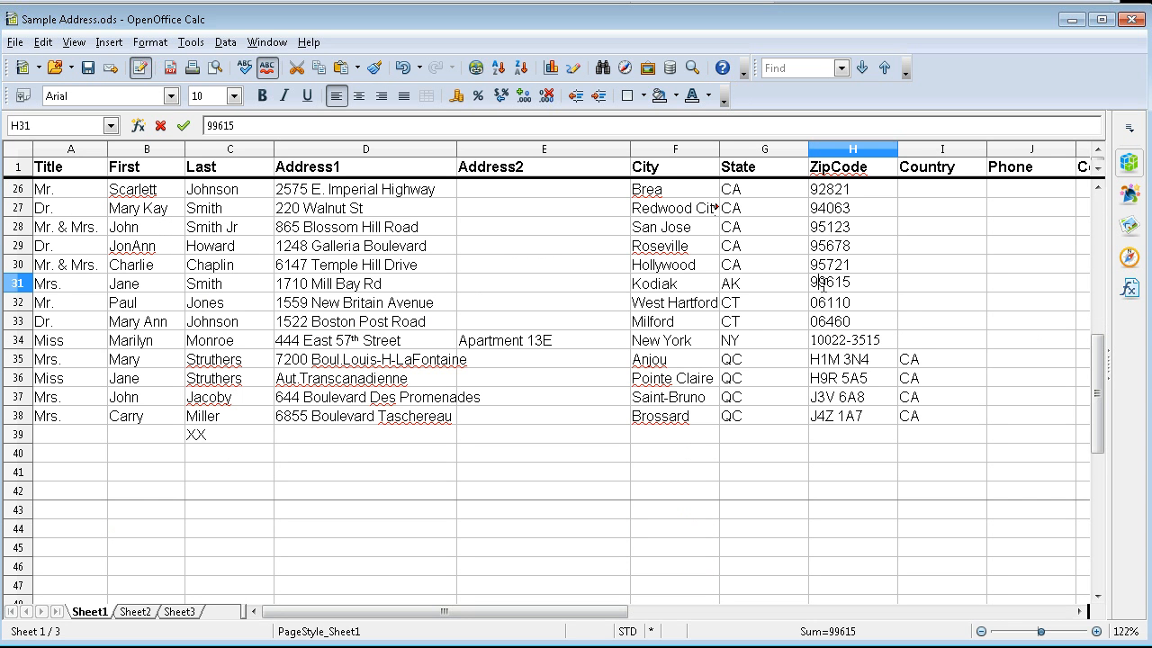
{"action": "left_click", "coordinate": [837, 306]}
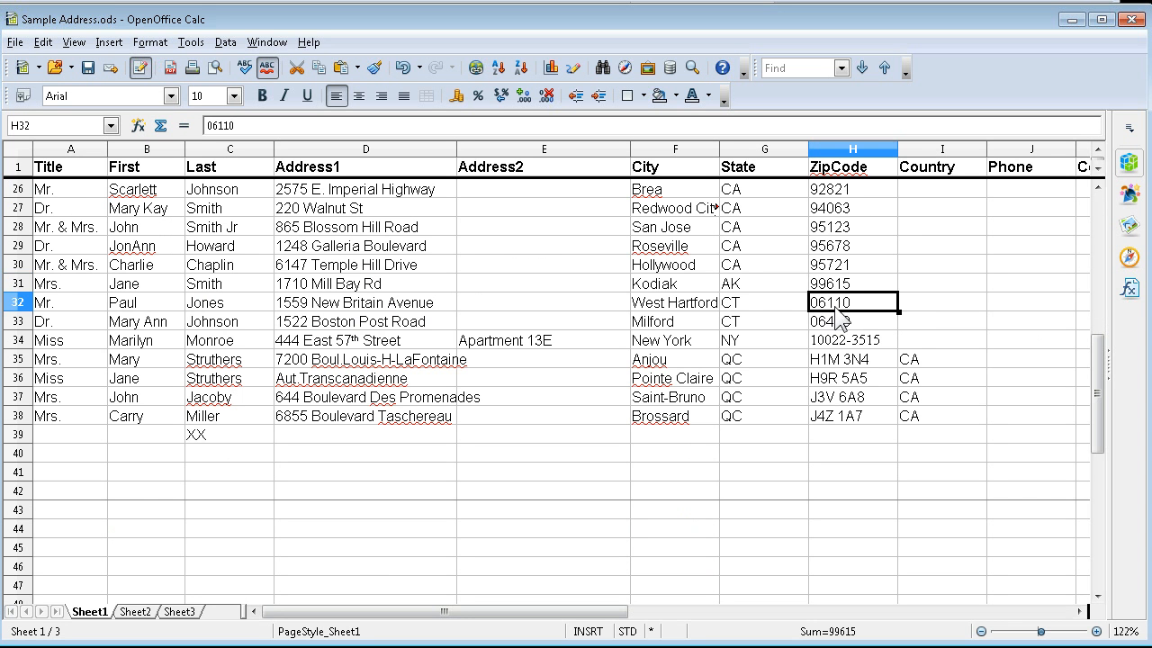
{"action": "scroll", "coordinate": [832, 329], "scroll_direction": "down", "scroll_amount": 2}
{"action": "key", "text": "ctrl+Up"}
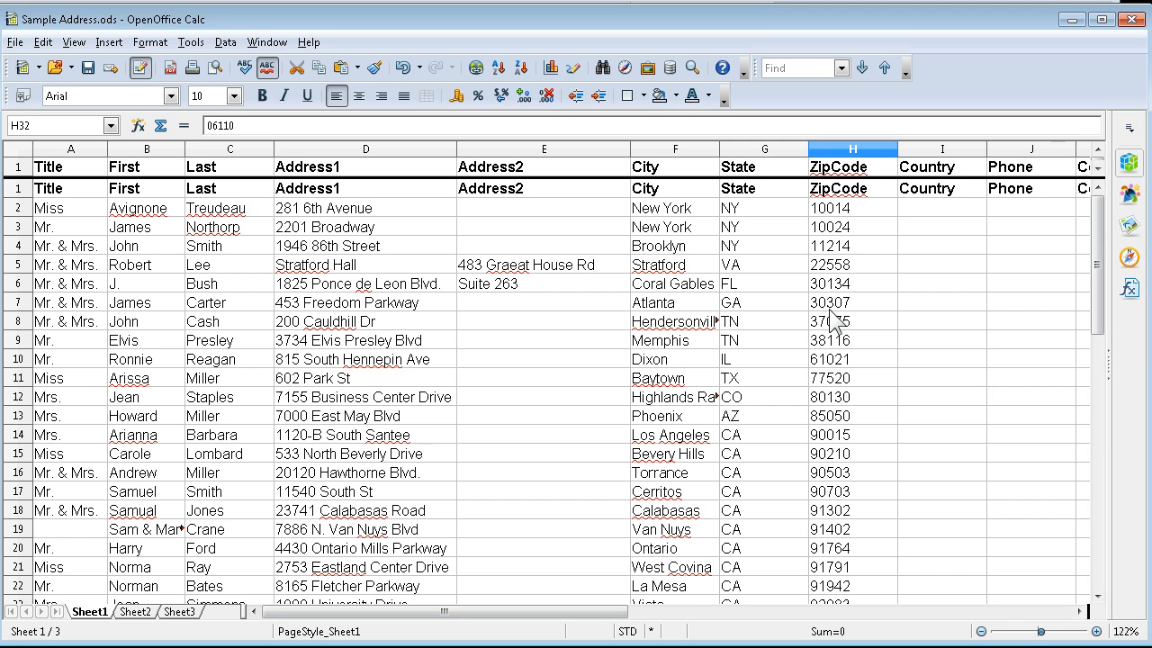
- Select the ZipCode cells H2:H31, look at the Paste Special options, and close them without pasting
{"action": "left_click", "coordinate": [831, 214]}
{"action": "left_click_drag", "start_coordinate": [831, 215], "coordinate": [850, 446]}
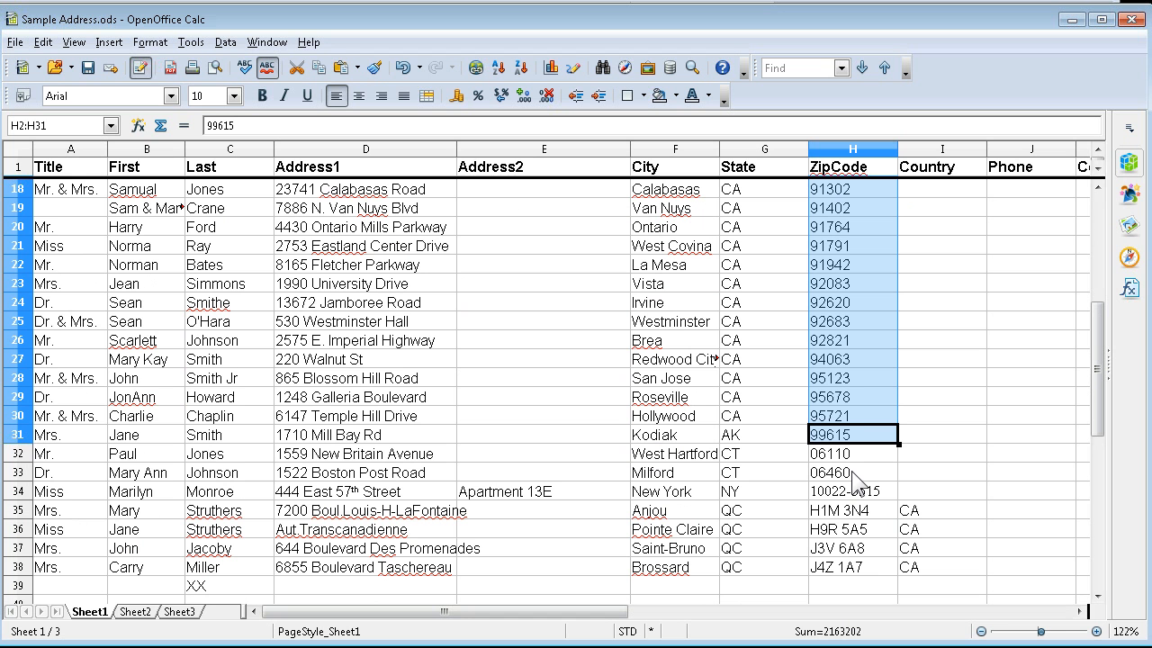
{"action": "left_click", "coordinate": [43, 43]}
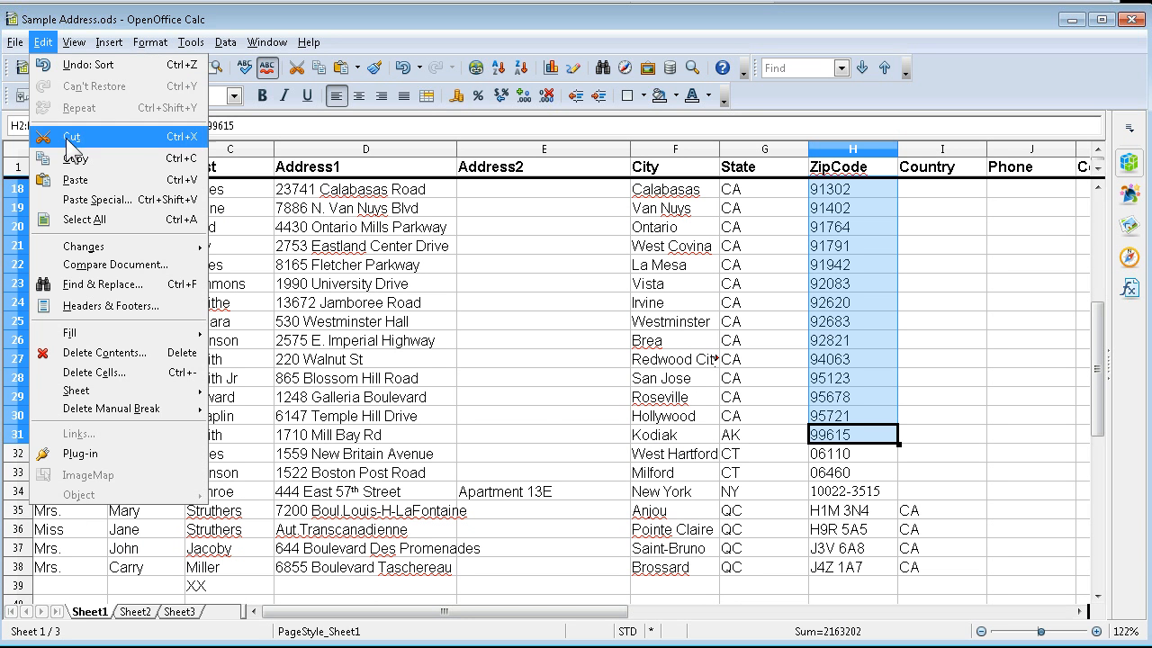
{"action": "left_click", "coordinate": [88, 203]}
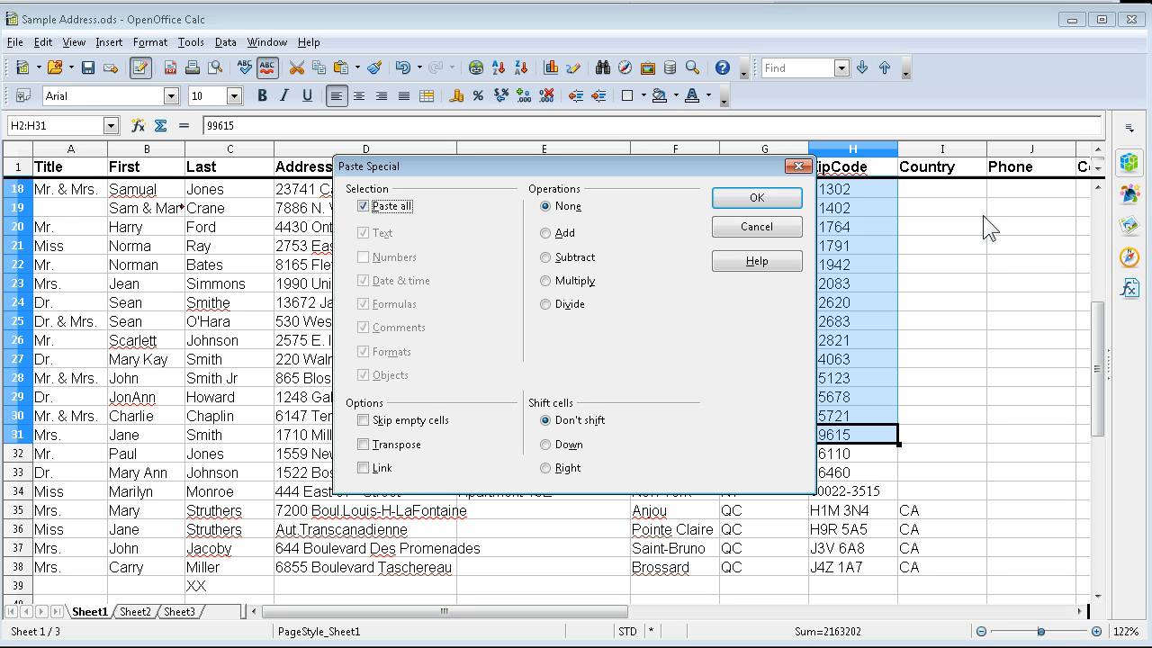
{"action": "left_click", "coordinate": [762, 228]}
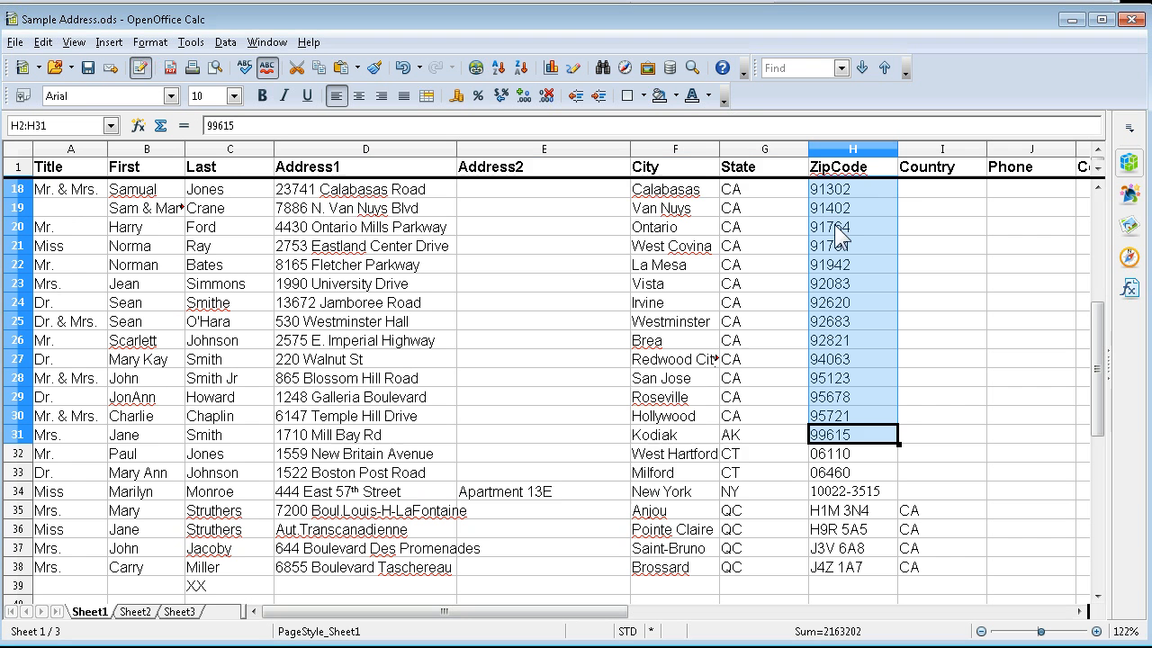
- Return to the start of the list, save the spreadsheet under its existing file name, and close the window
{"action": "scroll", "coordinate": [920, 233], "scroll_direction": "up", "scroll_amount": 6}
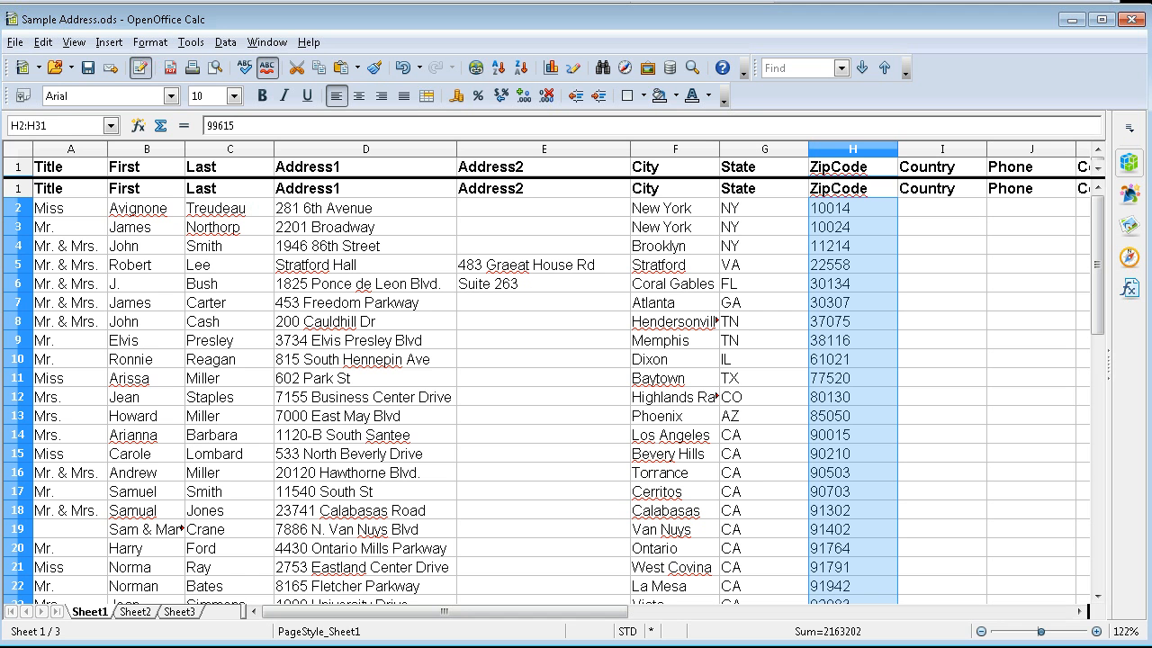
{"action": "left_click", "coordinate": [16, 42]}
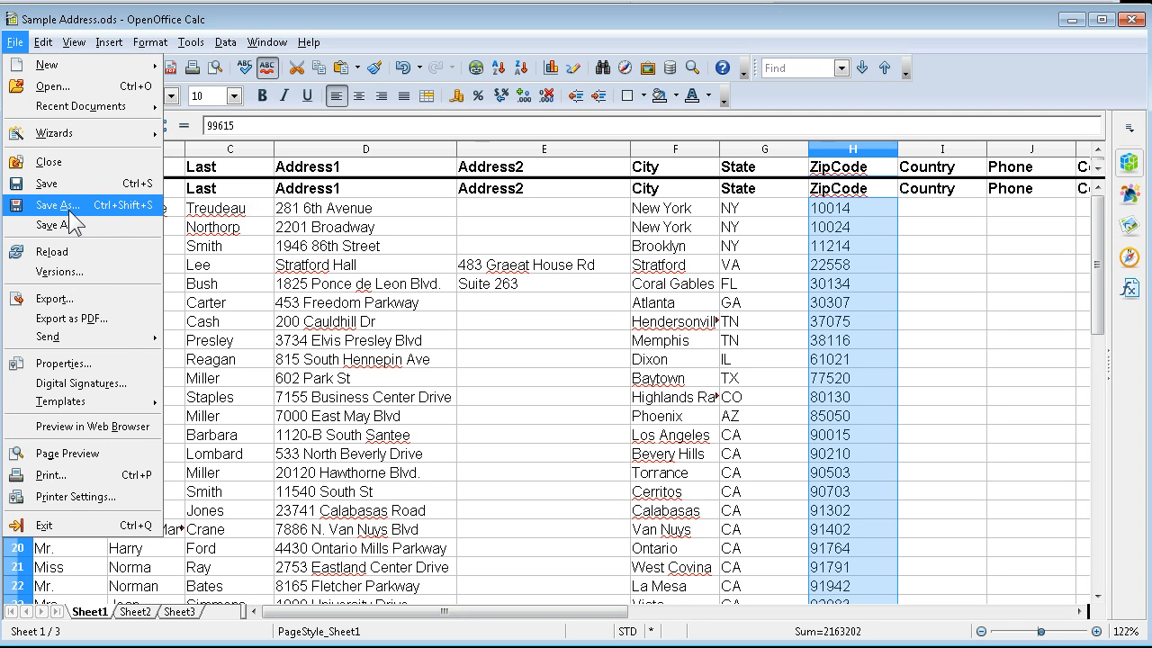
{"action": "left_click", "coordinate": [57, 186]}
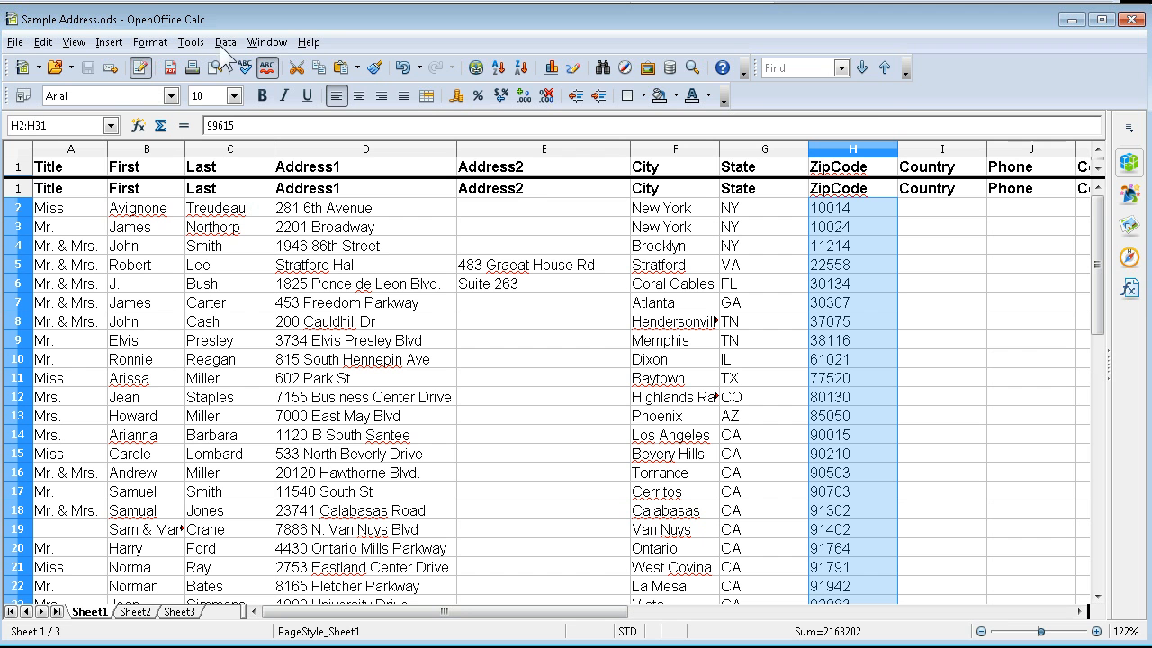
{"action": "left_click", "coordinate": [1136, 26]}
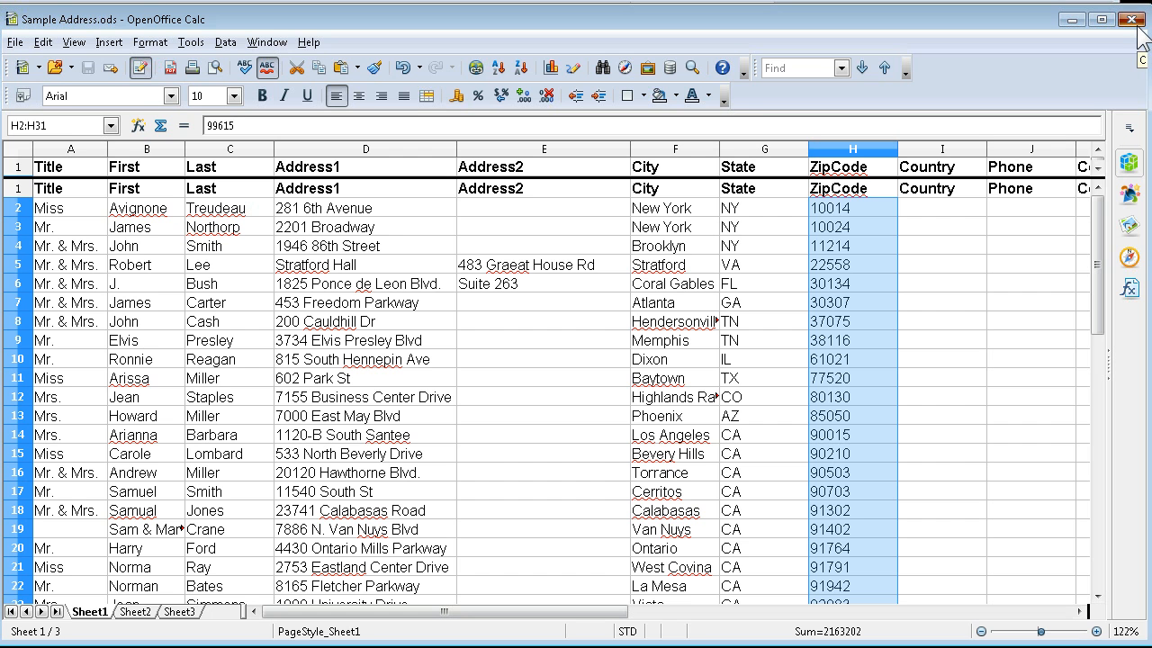